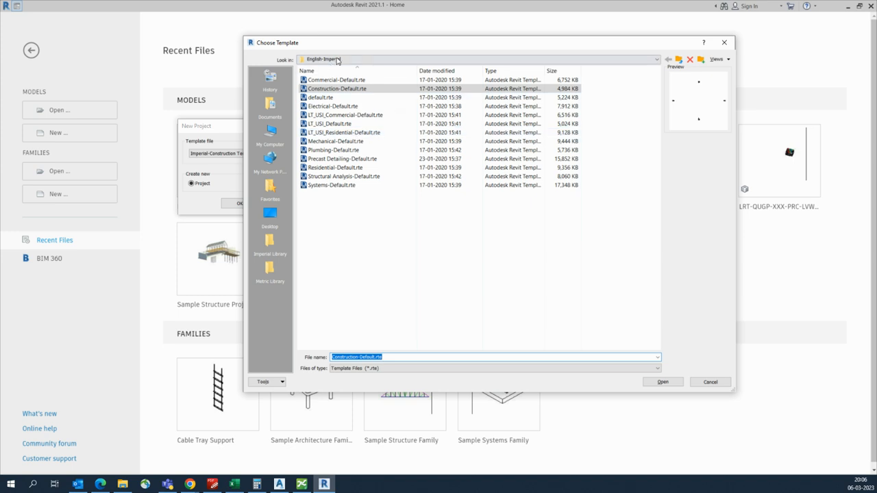
Step: Create a new project from the Systems-Default_Metric.rte template in the English templates folder
left_click(369, 61)
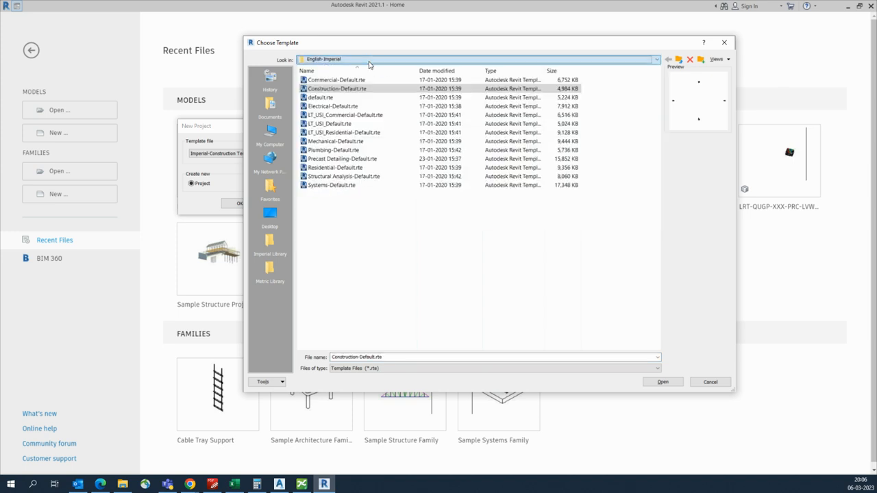
left_click(678, 61)
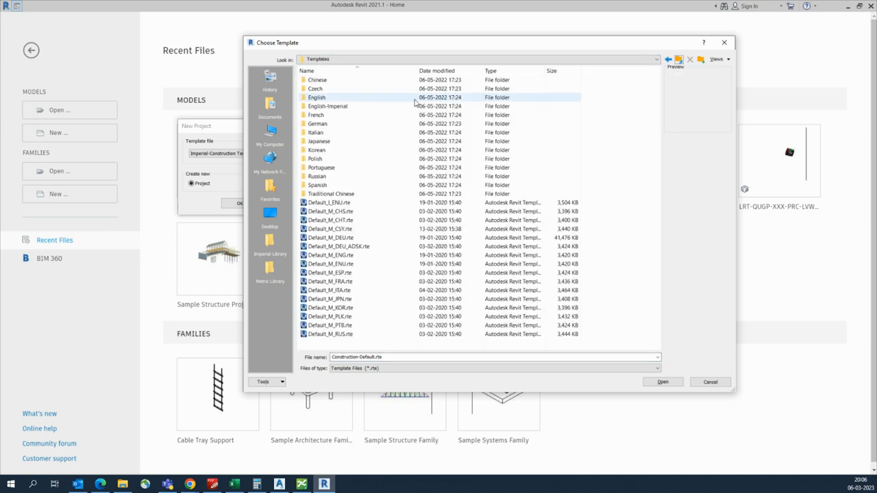
double_click(318, 99)
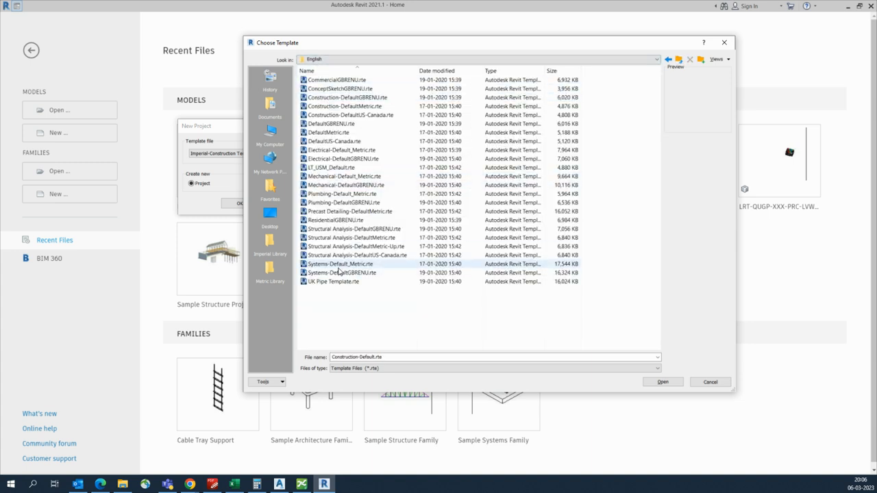
left_click(338, 267)
left_click(662, 381)
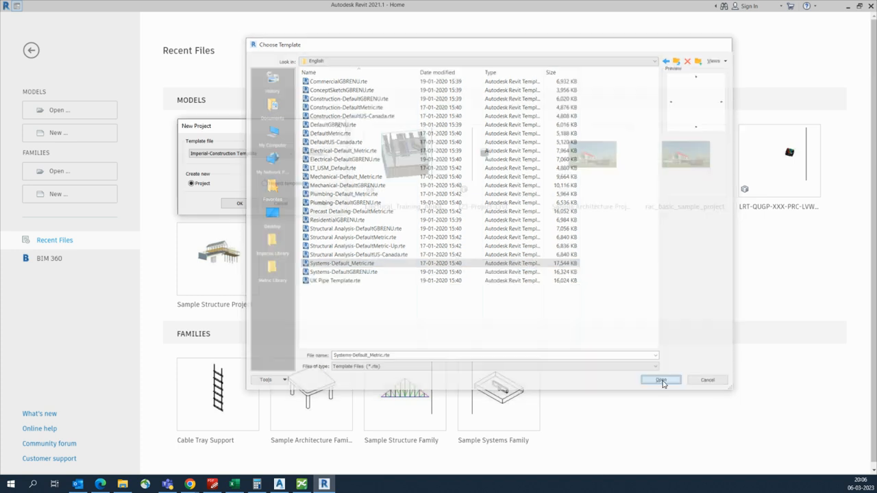
left_click(241, 205)
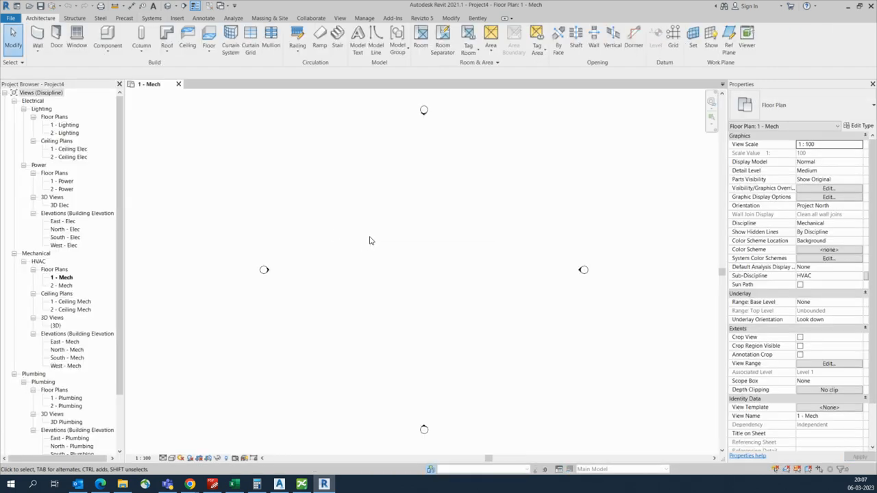
Step: Collapse the Electrical and Mechanical view groups and open the 1 - Plumbing floor plan
left_click(14, 101)
left_click(14, 109)
double_click(66, 140)
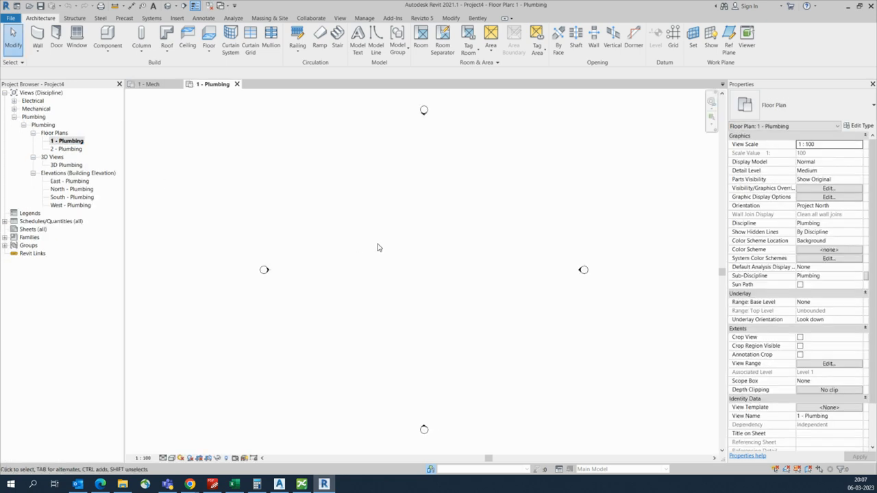
Step: In the plumbing plan's Visibility/Graphic Overrides, turn off the Elevations annotation category
left_click_drag(464, 100, 229, 373)
left_click_drag(623, 247, 333, 440)
left_click(401, 330)
key("v")
key("g")
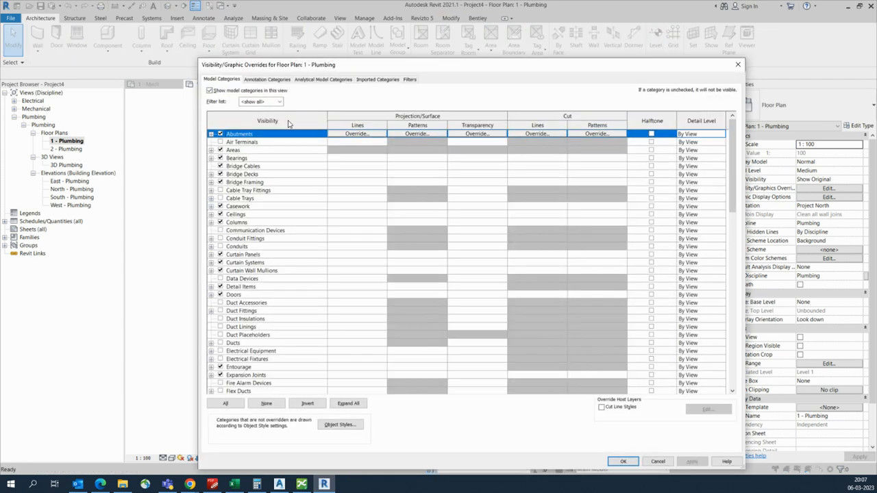
left_click(261, 80)
left_click(267, 205)
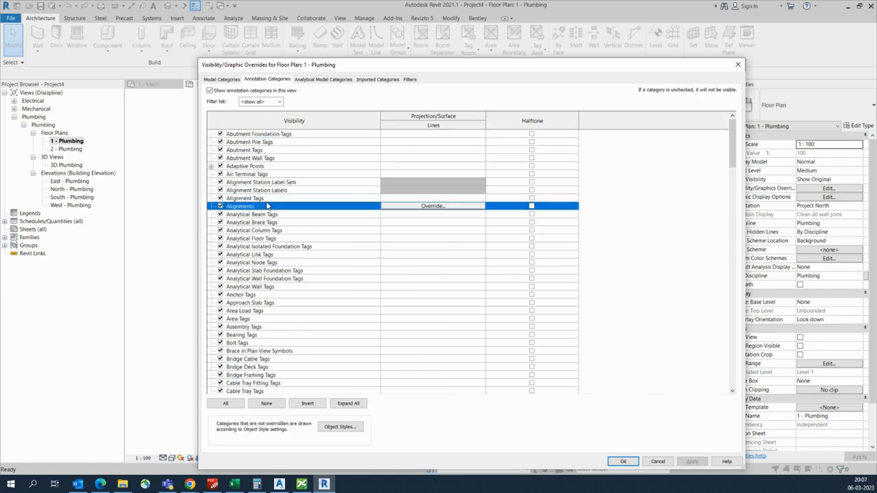
key("g")
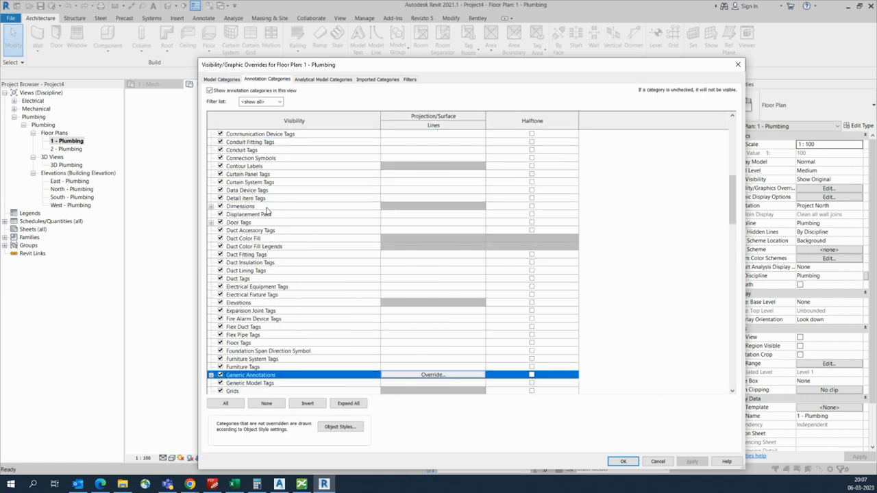
key("e")
scroll(248, 270, "down", 1)
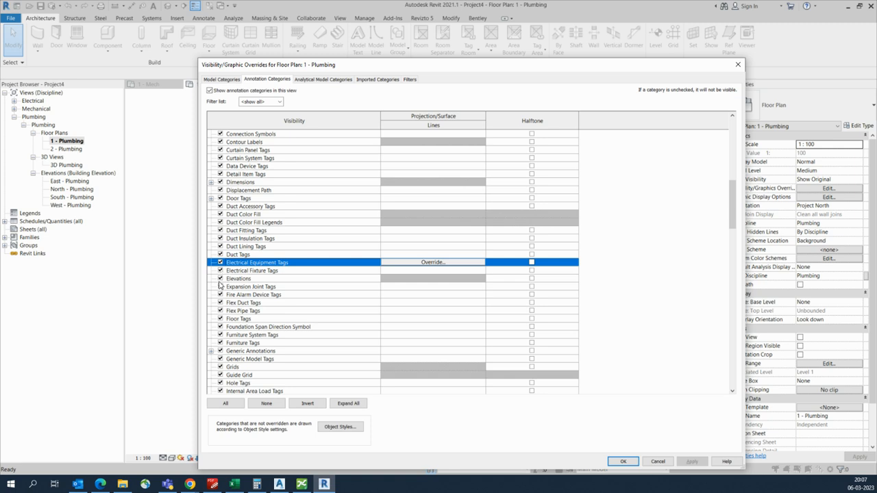
left_click(220, 278)
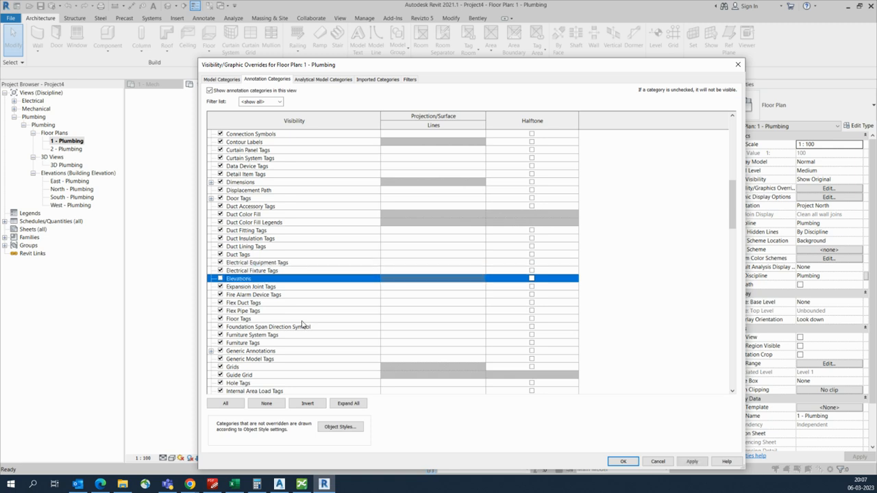
Step: Turn on visibility for all model categories in the plumbing plan and apply the overrides
left_click(222, 80)
left_click(252, 238)
left_click(226, 403)
left_click(220, 391)
left_click(621, 462)
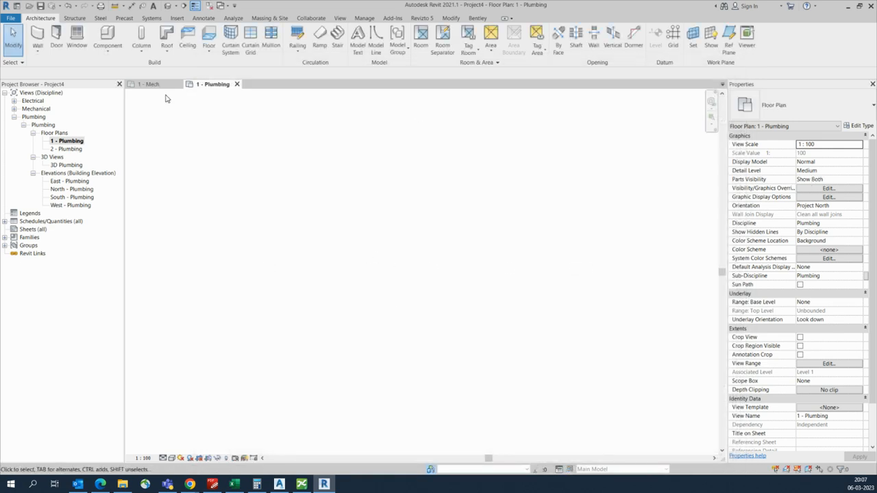
Step: Start the Pipe command and duplicate the Standard pipe type as Pipe-1
left_click(152, 18)
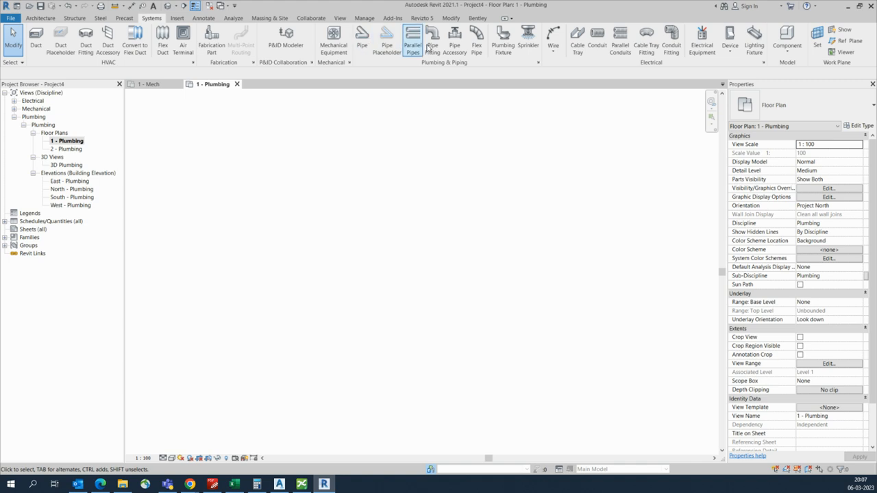
left_click(359, 40)
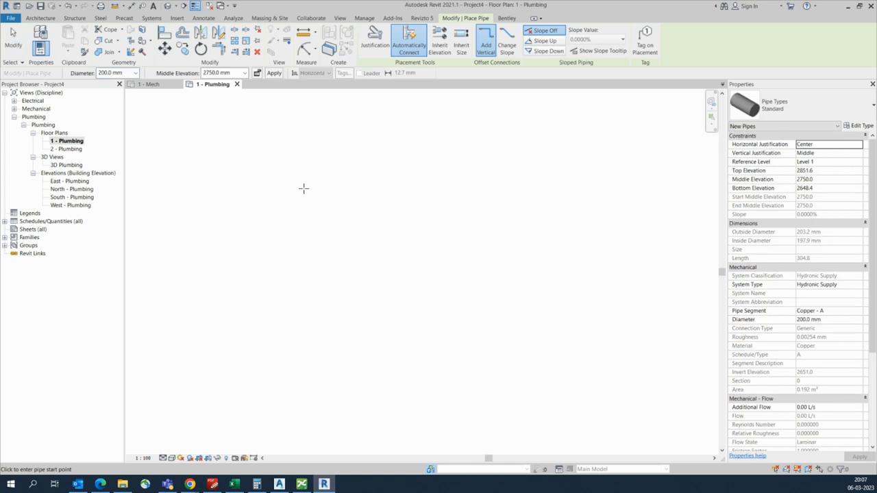
left_click(862, 126)
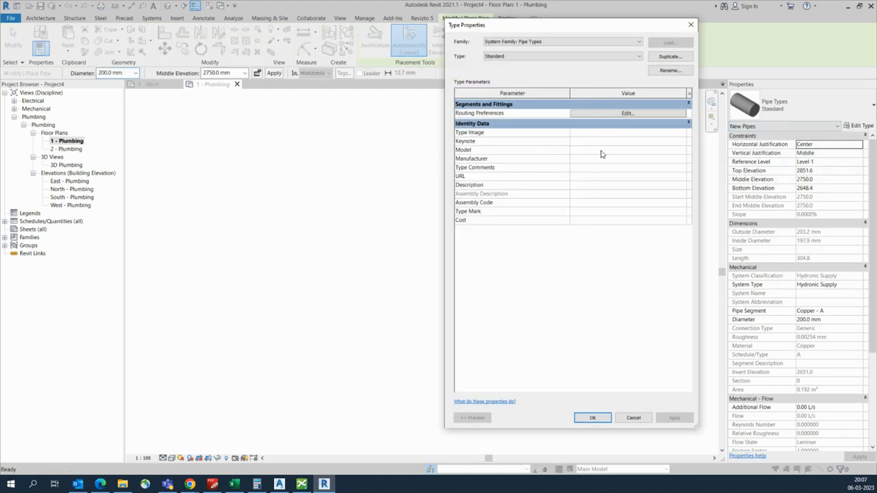
left_click(679, 58)
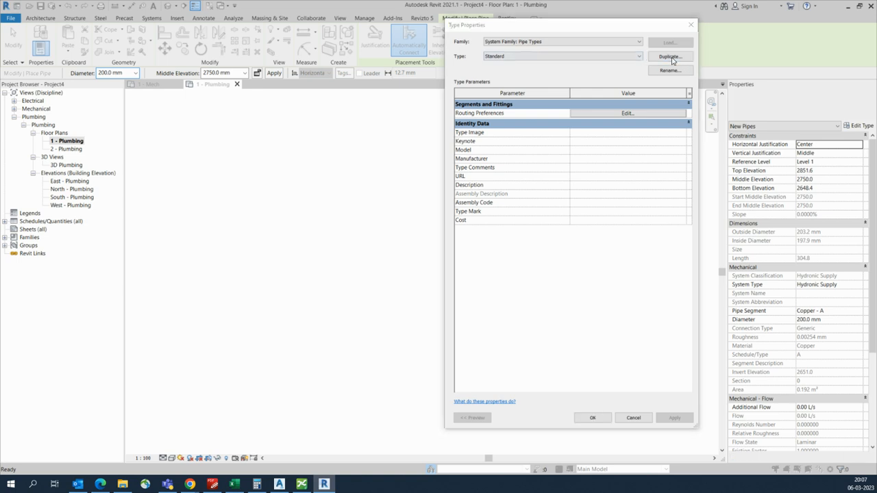
type("Pipe-1")
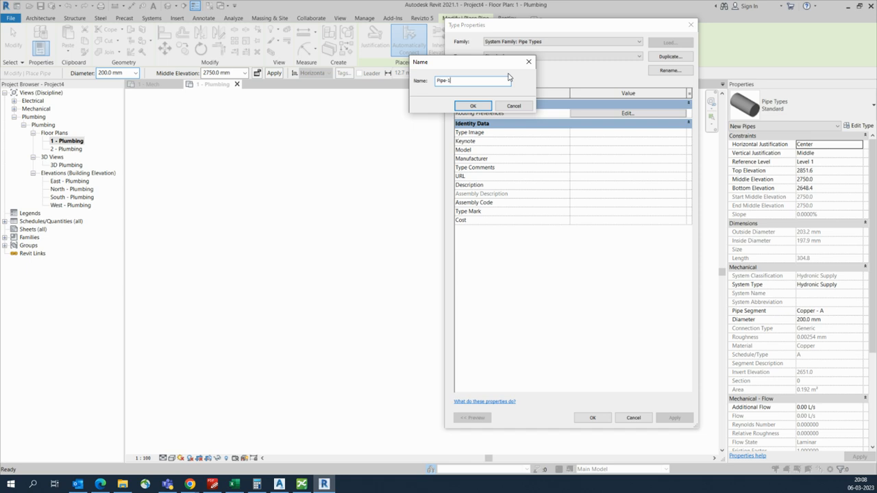
left_click(472, 106)
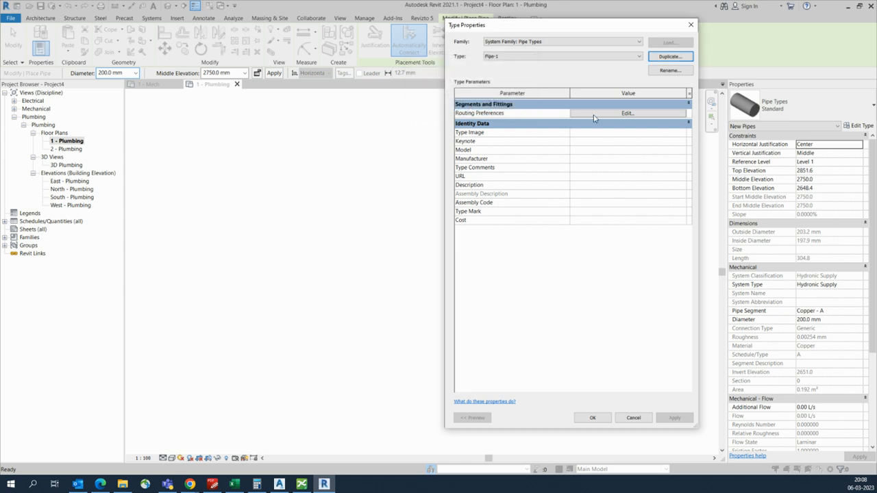
Step: Set the pipe segment in Pipe-1's routing preferences to Polyvinyl Chloride - Rigid - Schedule 40 and accept the type changes
left_click(625, 113)
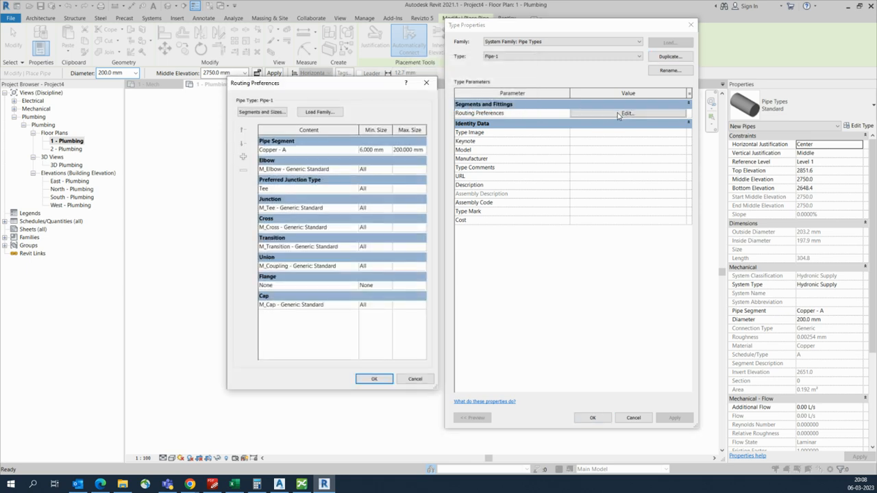
left_click(342, 150)
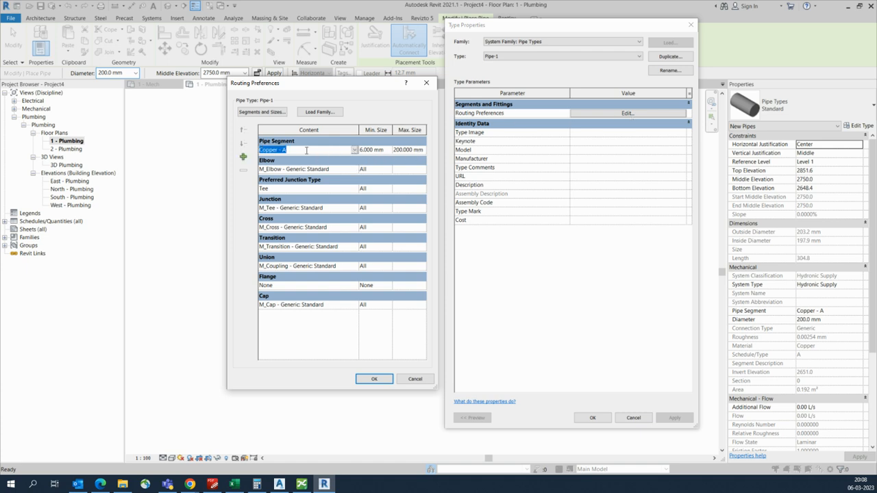
left_click(355, 150)
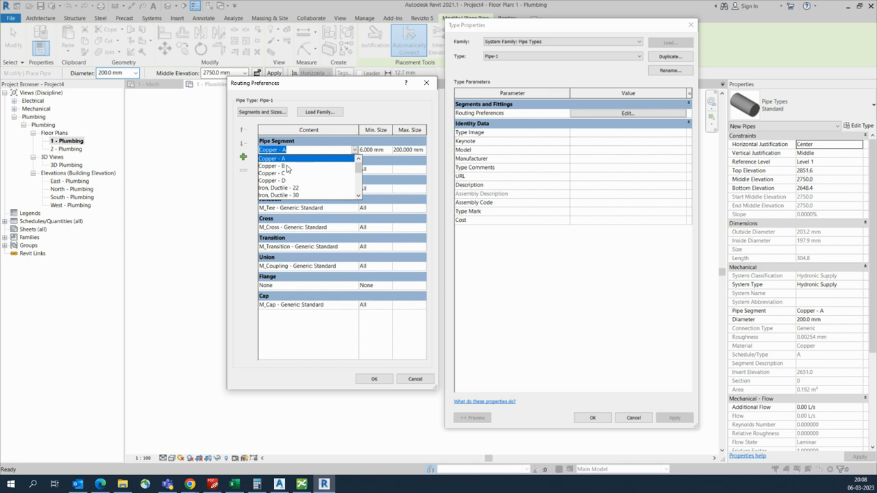
scroll(309, 183, "down", 1)
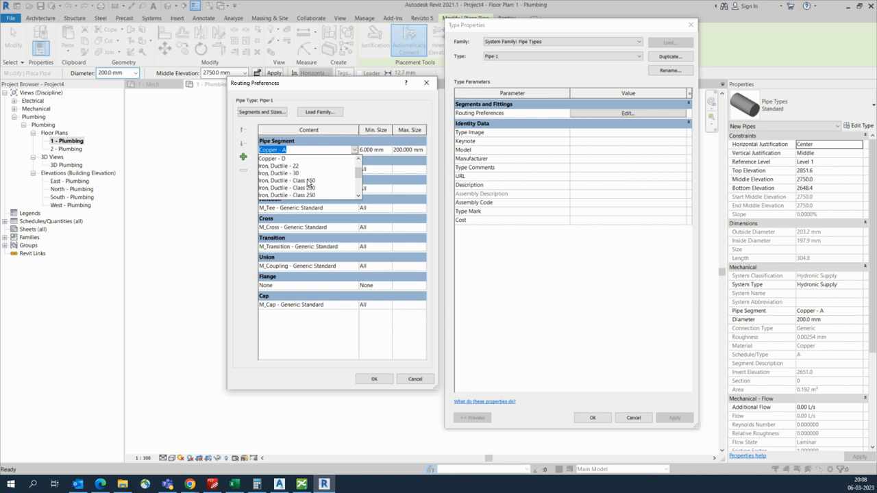
scroll(276, 185, "down", 2)
scroll(294, 190, "up", 1)
left_click(284, 178)
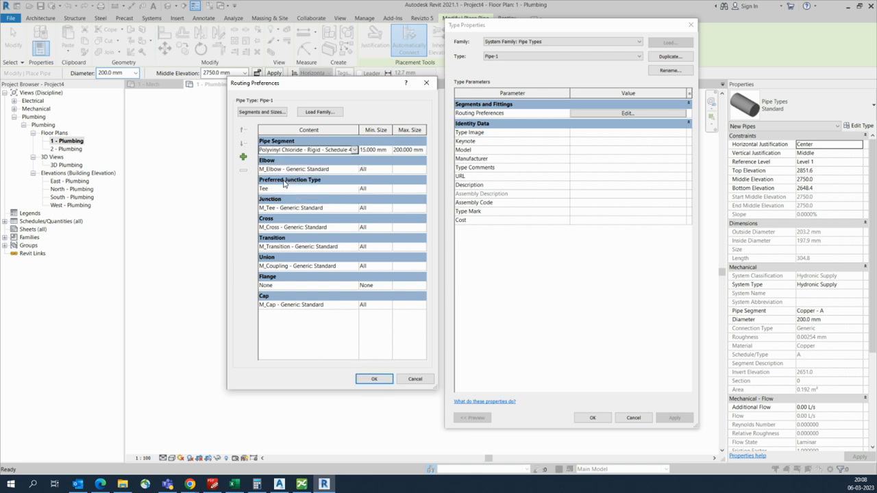
left_click(370, 377)
left_click(594, 420)
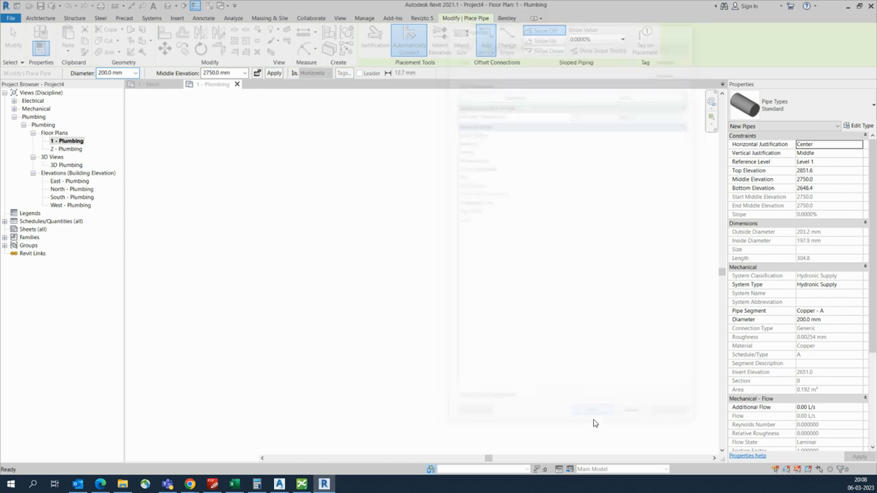
Step: Set the new pipe's system type to Domestic Cold Water
left_click(840, 285)
left_click(859, 284)
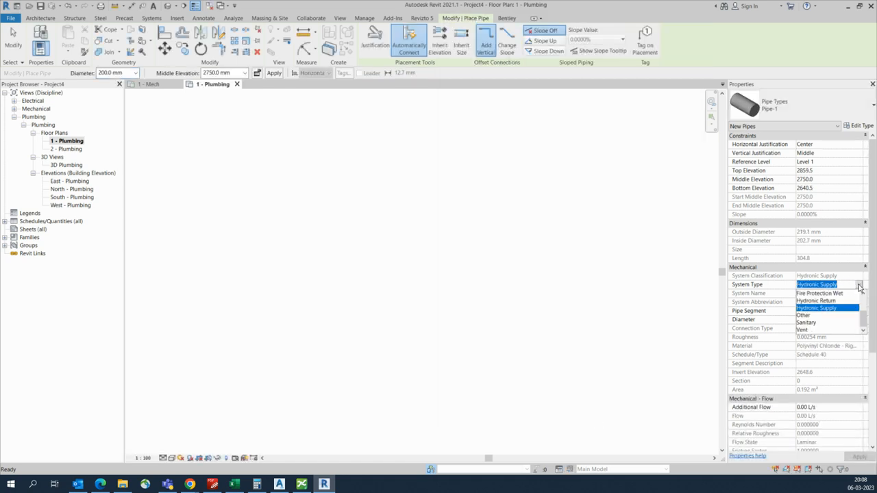
scroll(805, 325, "up", 5)
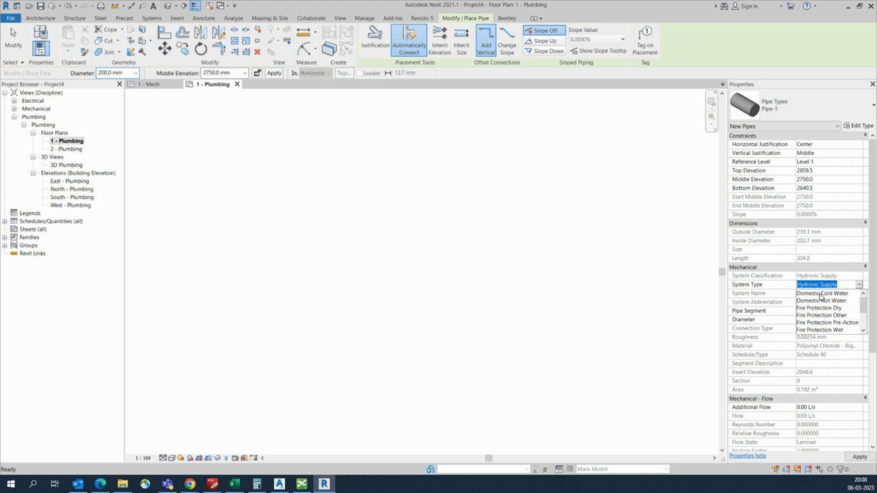
left_click(822, 294)
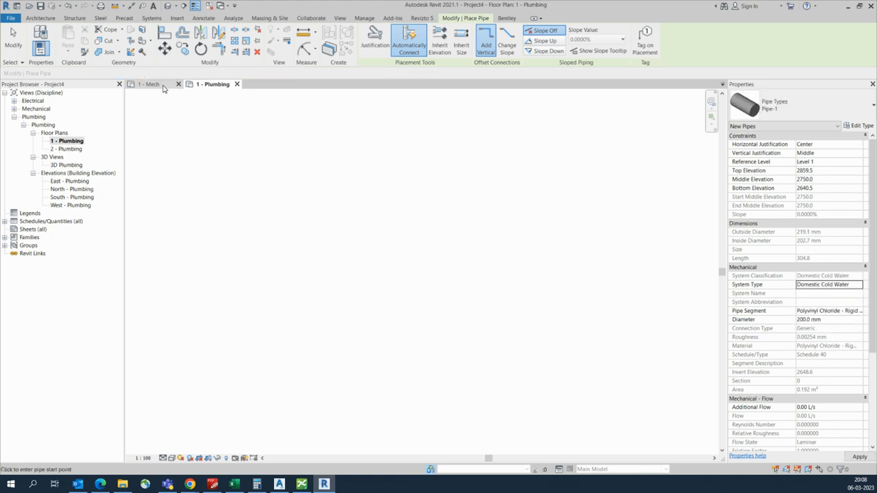
Step: Draw a horizontal pipe in the plan with a 200 mm diameter and a middle elevation of 2500 mm
left_click(135, 74)
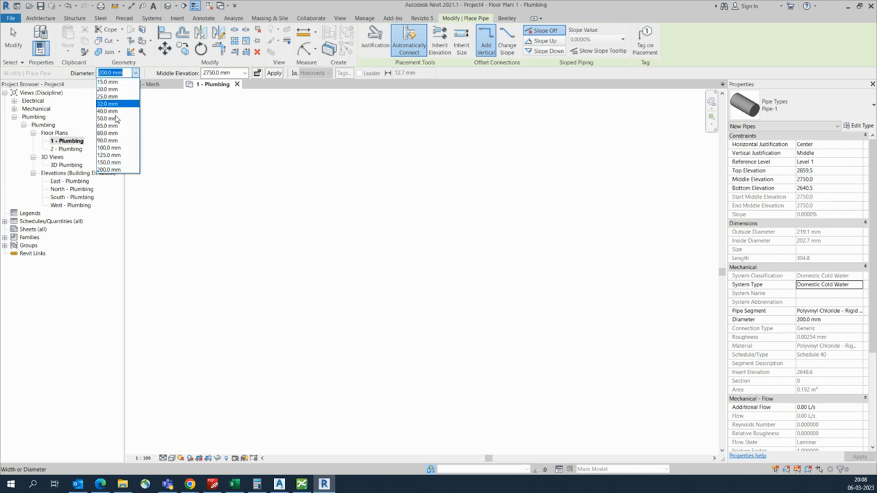
left_click(109, 169)
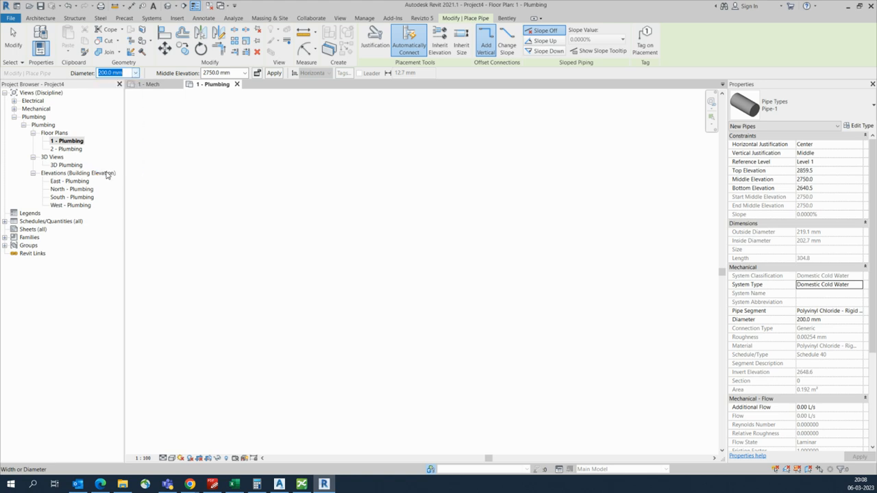
left_click(239, 74)
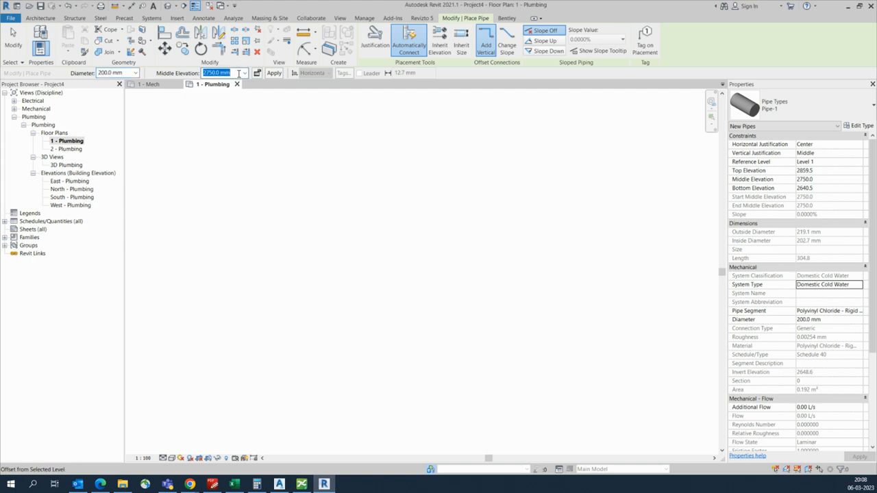
type("2500")
key("Return")
left_click(260, 212)
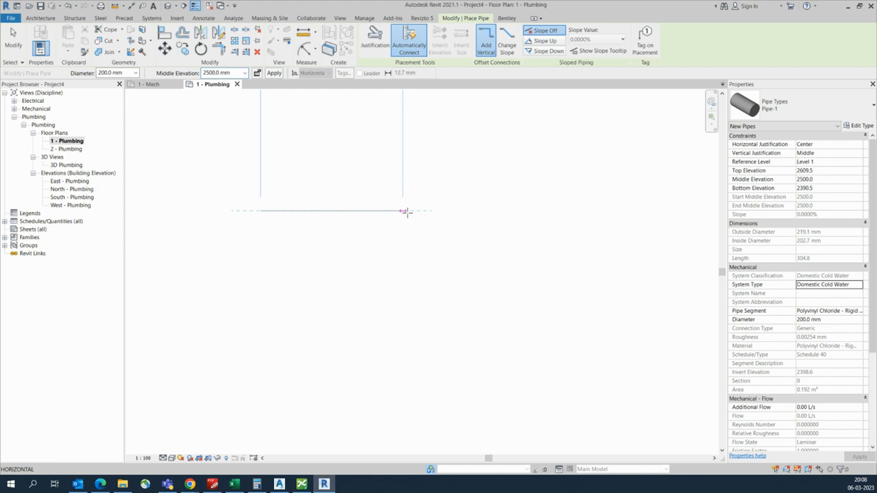
left_click(408, 212)
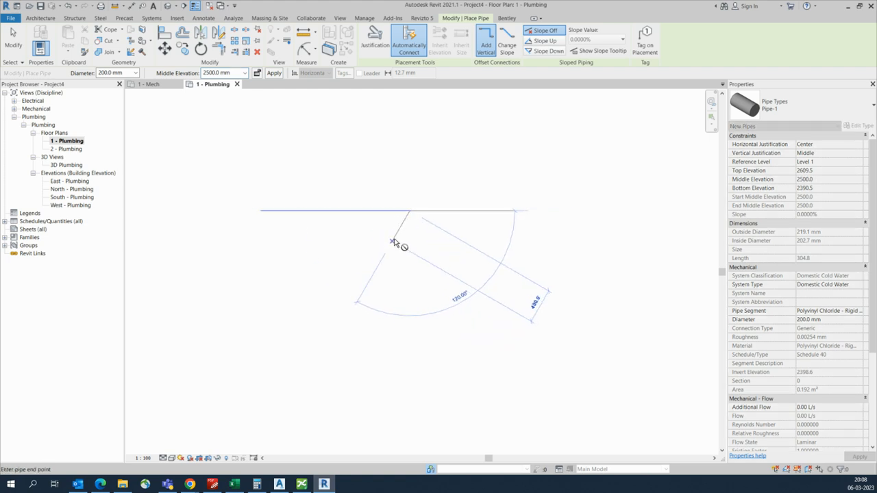
Step: Set the plumbing plan's detail level to Fine and its visual style to Shaded
left_click(163, 460)
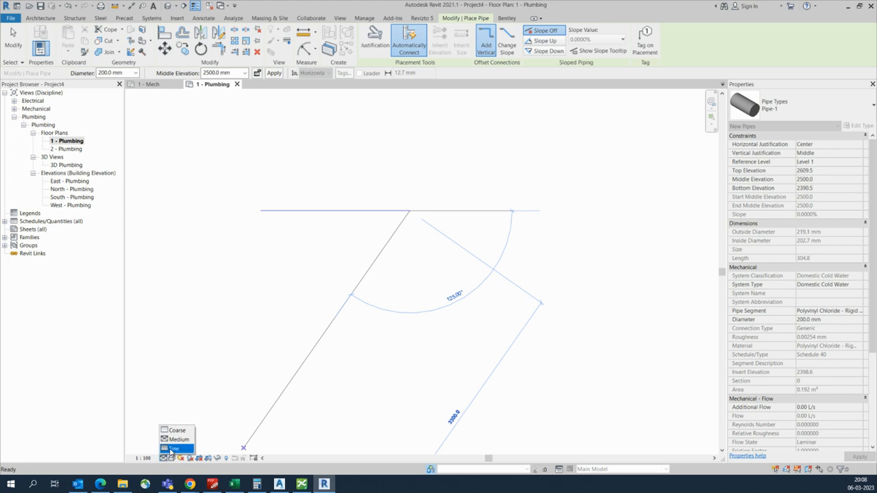
left_click(171, 449)
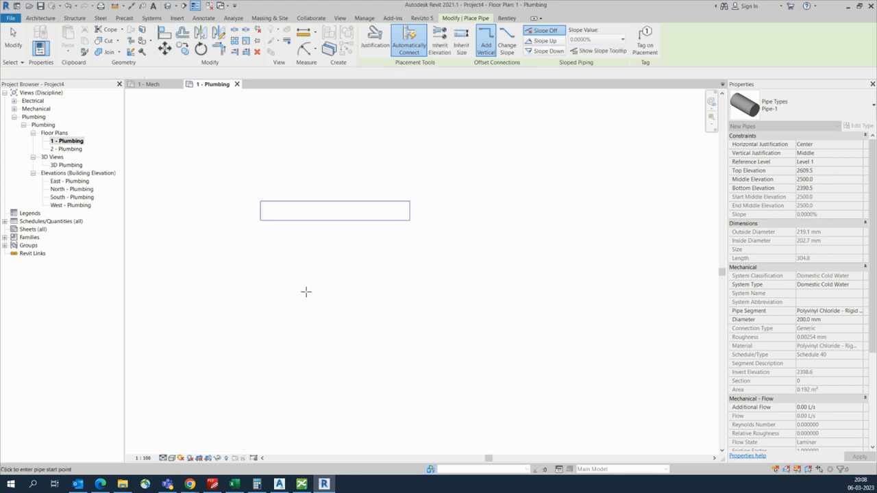
left_click(172, 459)
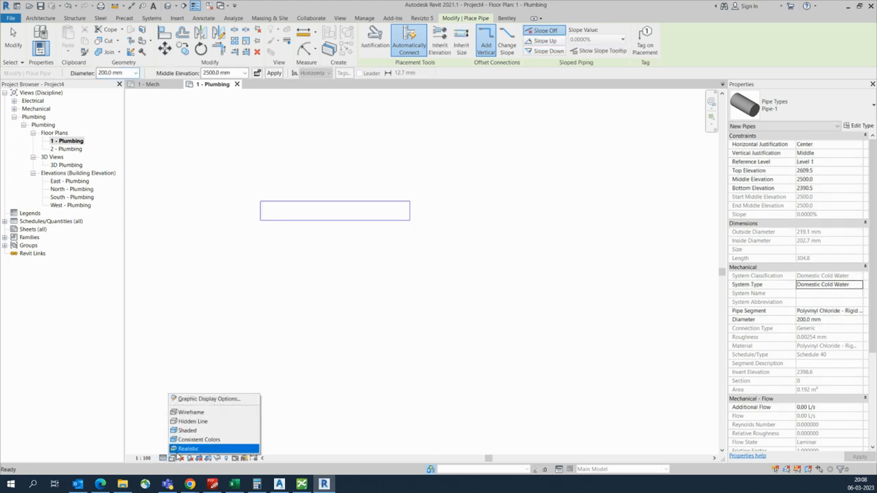
left_click(188, 431)
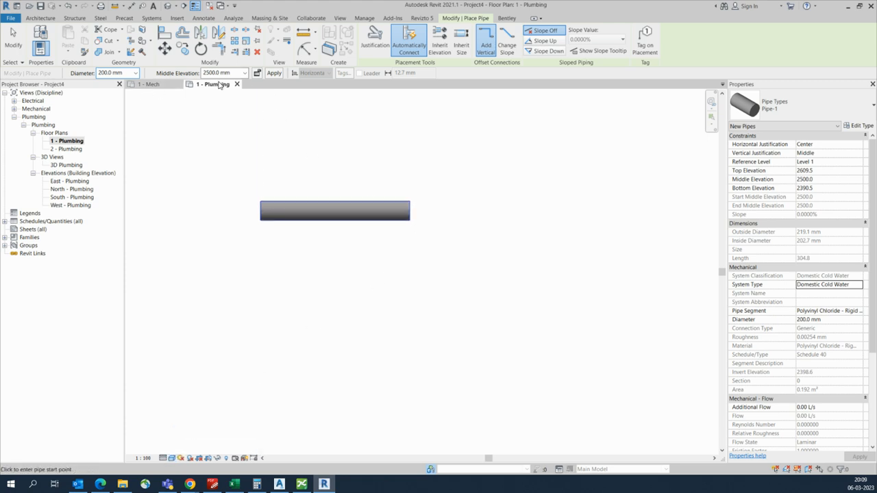
Step: Draw a second 200 mm pipe at a middle elevation of 2750 mm, continuing horizontally about 3290 mm from the first pipe's open end
scroll(427, 215, "up", 1)
middle_click_drag(427, 215, 378, 219)
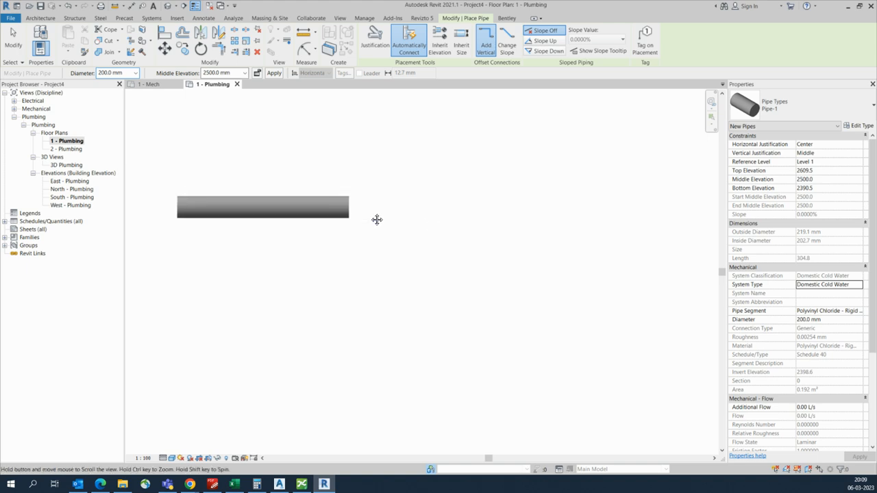
left_click(245, 72)
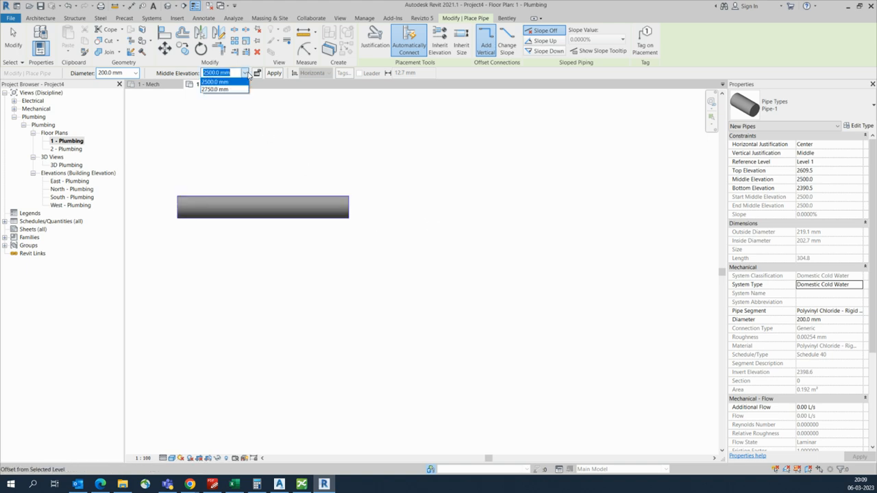
left_click(221, 89)
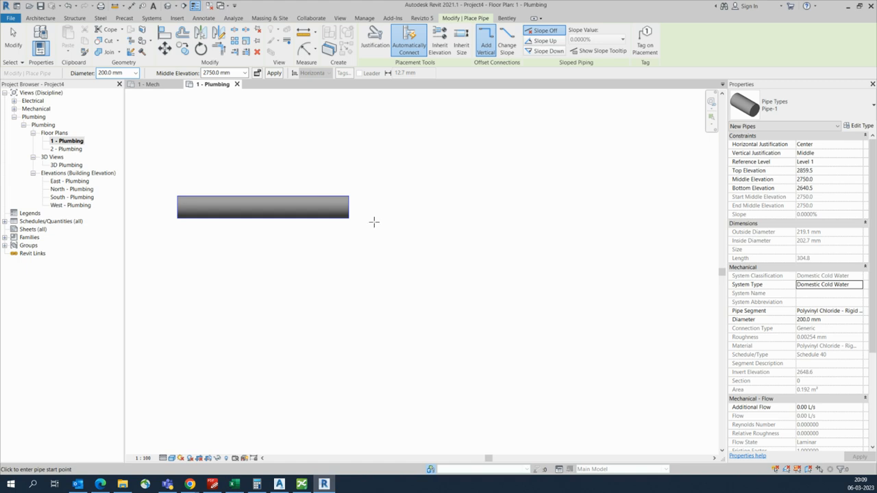
left_click(351, 206)
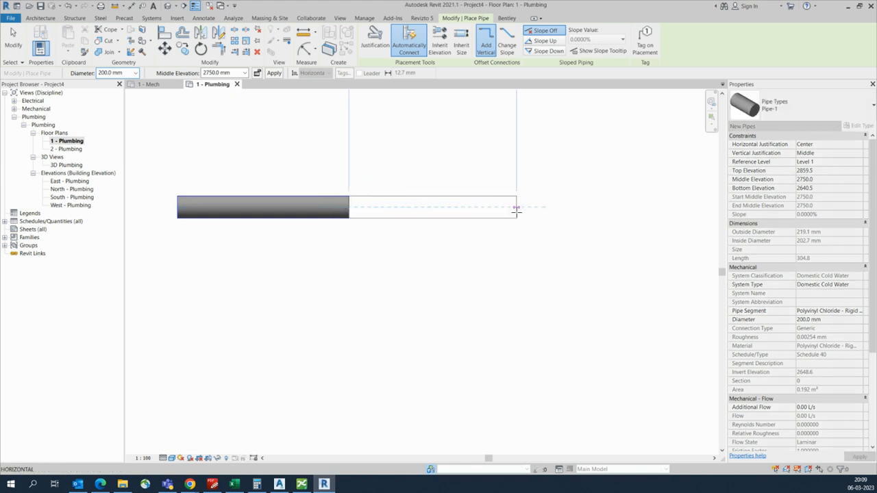
scroll(560, 210, "down", 1)
middle_click_drag(560, 211, 449, 211)
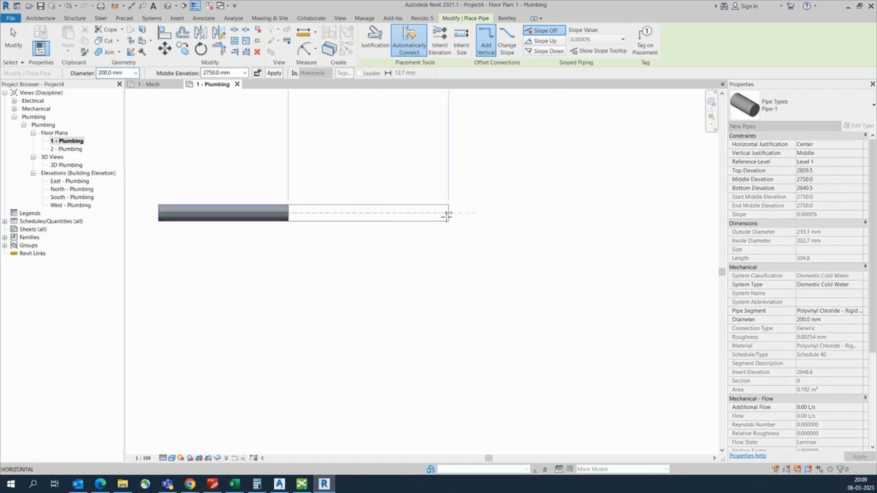
scroll(478, 214, "down", 1)
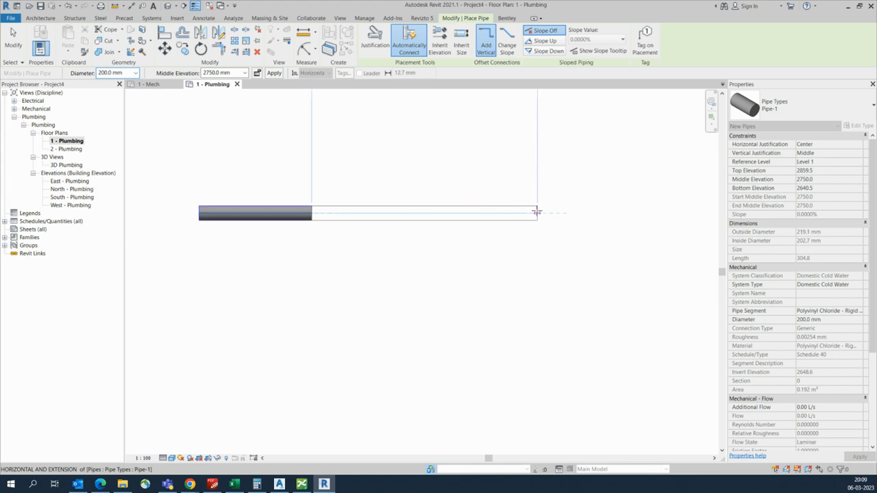
left_click(537, 212)
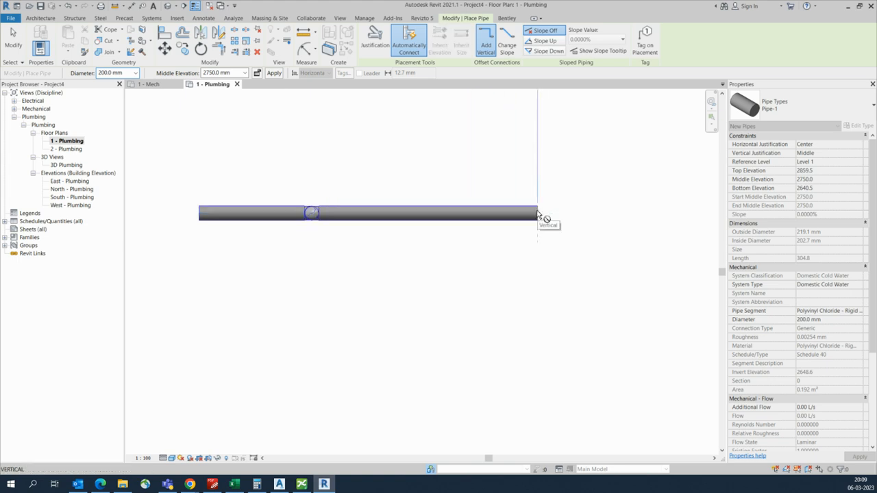
key("Escape")
key("Escape")
Step: Open all the drawn pipes in a 3D view cropped to the selection and set that view's detail level to Fine
left_click_drag(166, 183, 562, 268)
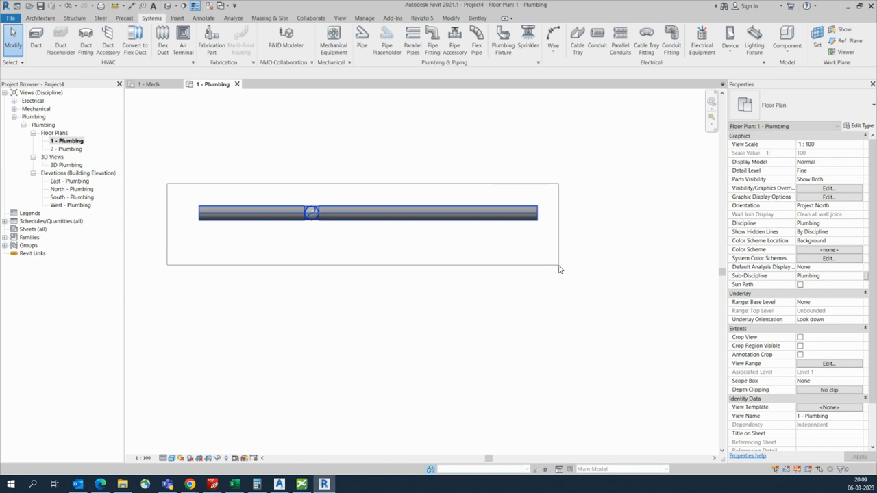
left_click(272, 53)
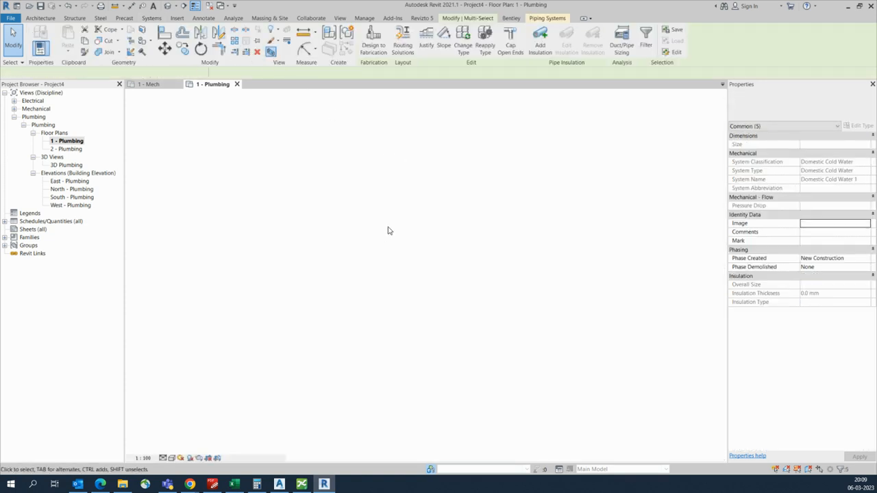
left_click(164, 459)
left_click(176, 450)
left_click(333, 342)
middle_click_drag(337, 343, 479, 231, "shift")
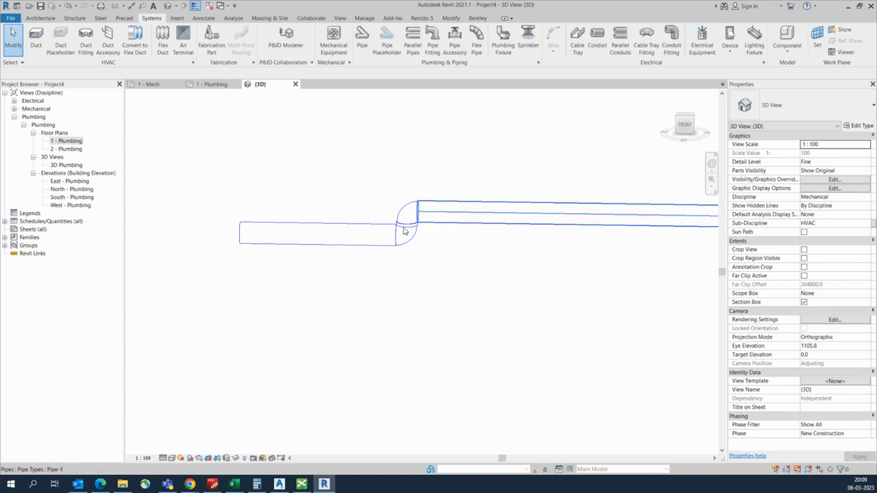
Step: Set the middle elevation of the longer upper pipe to 3000 mm
left_click(205, 73)
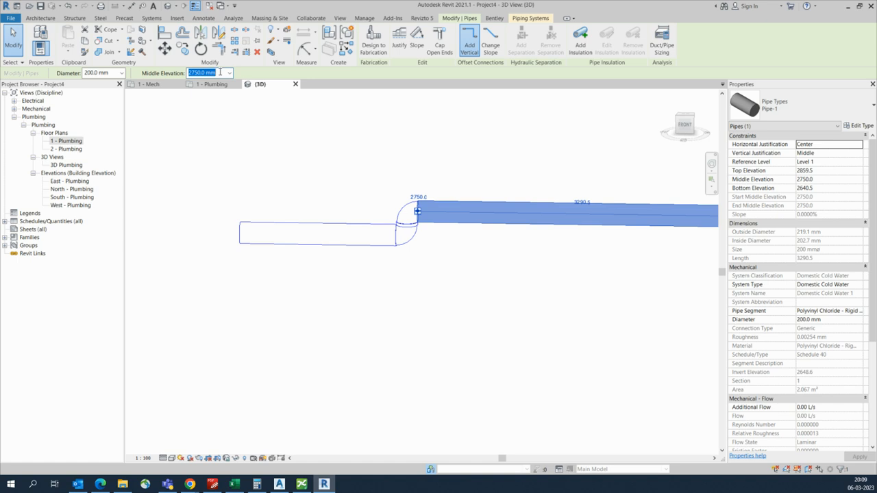
type("3000")
key("Return")
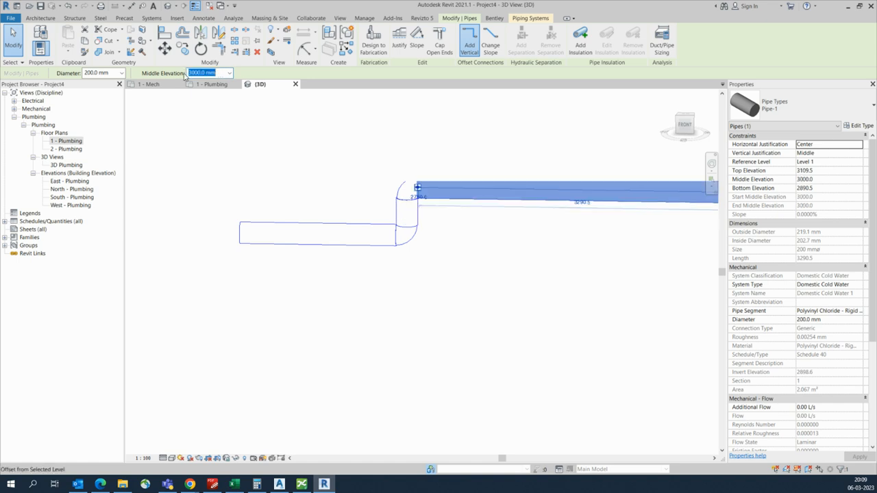
key("Escape")
Step: Set the 3D view's visual style to Realistic after trying Shaded, and inspect the offset pipe run up close
scroll(400, 256, "down", 3)
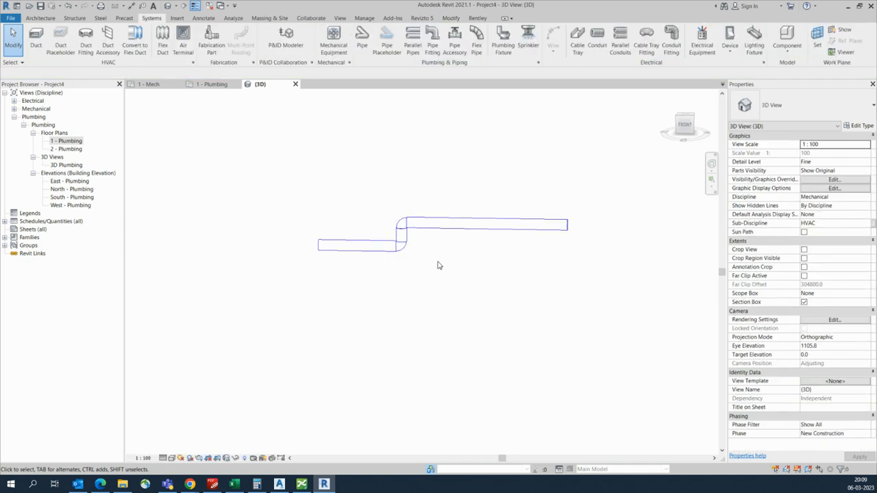
scroll(447, 271, "up", 1)
left_click(170, 459)
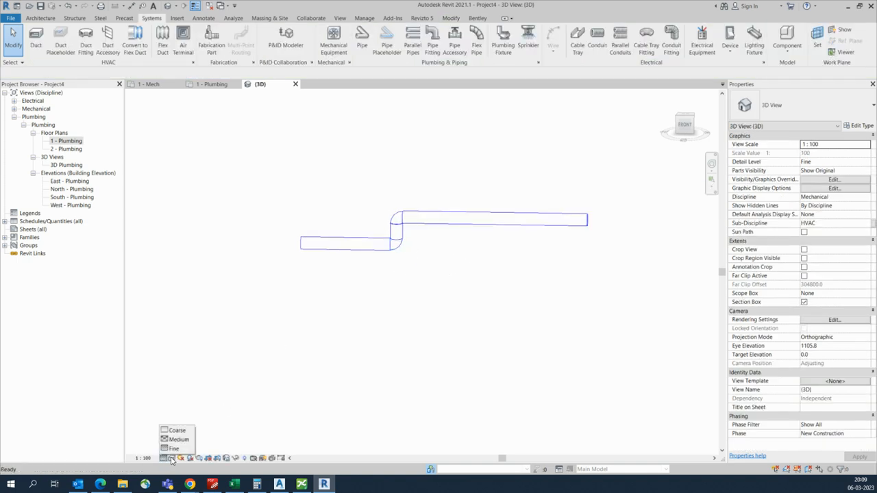
left_click(180, 459)
left_click(193, 434)
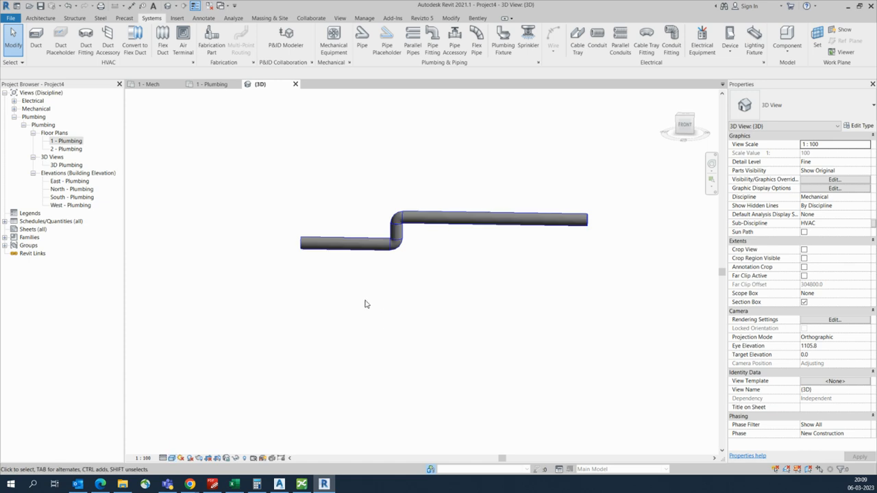
left_click(180, 458)
left_click(199, 447)
middle_click_drag(325, 355, 414, 340, "shift")
scroll(425, 245, "up", 5)
middle_click_drag(441, 268, 447, 221, "shift")
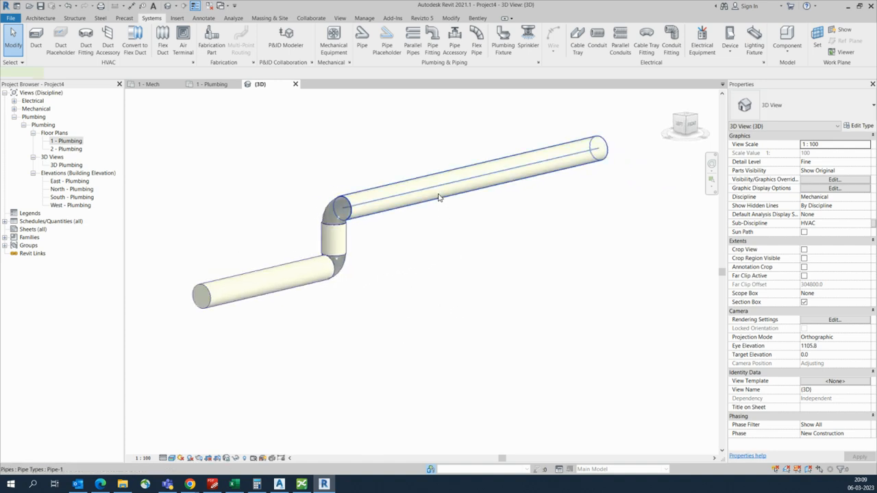
left_click(438, 197)
left_click(465, 271)
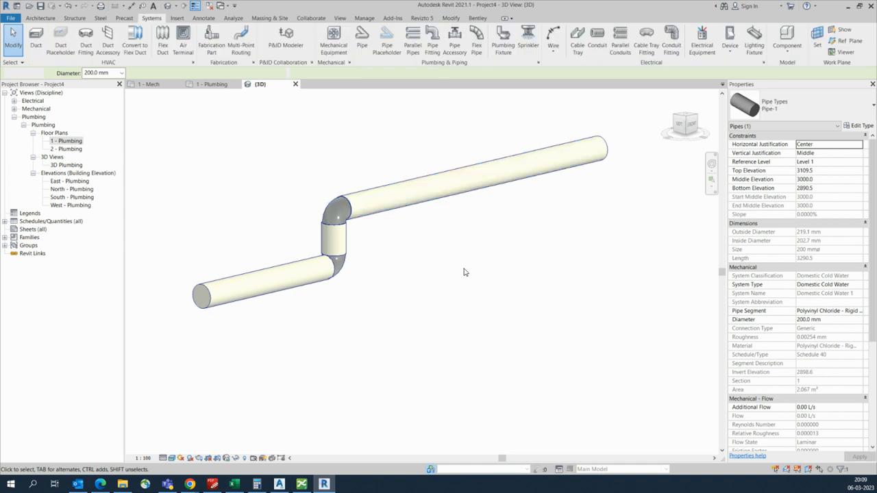
Step: Return to the 1 - Plumbing plan and configure a new pipe as Domestic Hot Water with a 90 mm diameter
left_click(211, 84)
middle_click_drag(343, 249, 358, 284)
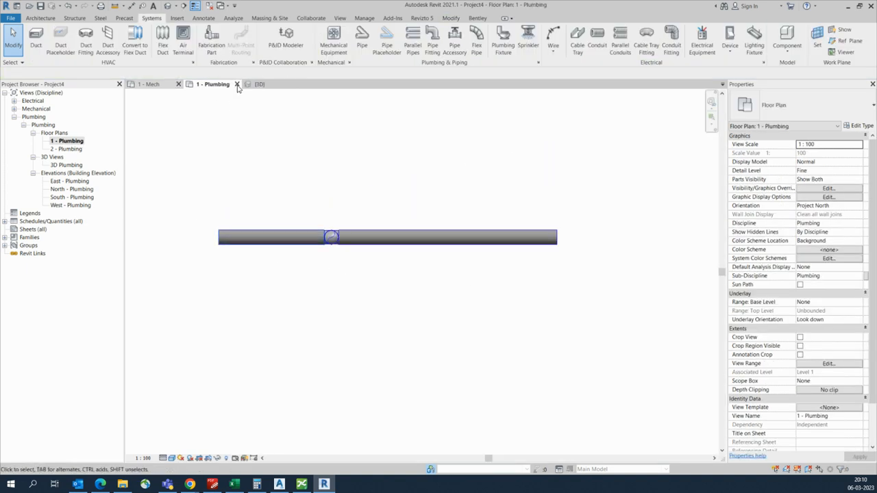
left_click(362, 37)
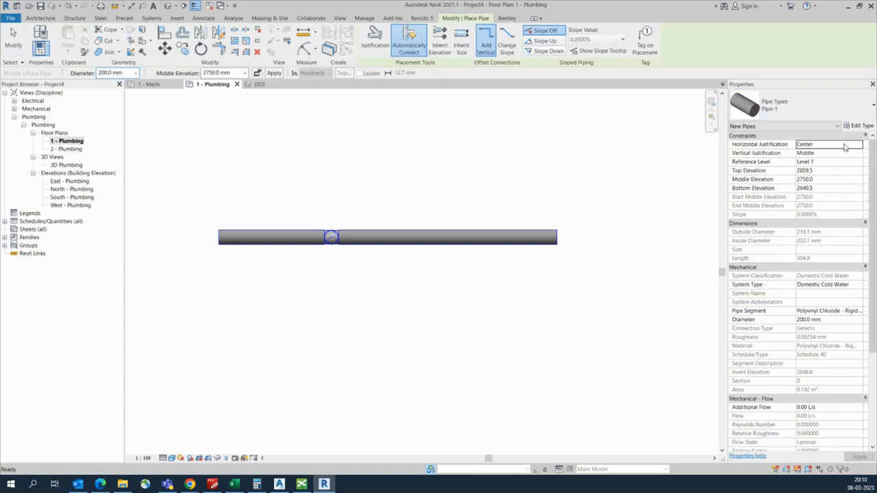
left_click(856, 285)
left_click(859, 285)
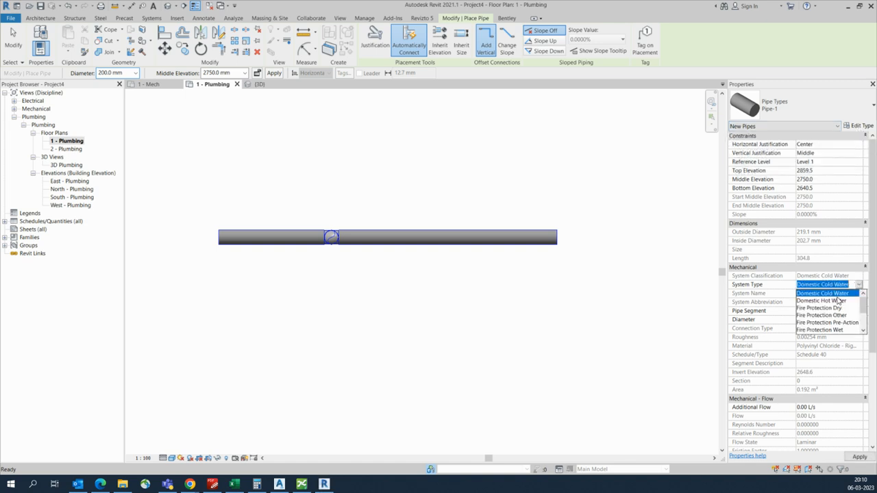
left_click(833, 302)
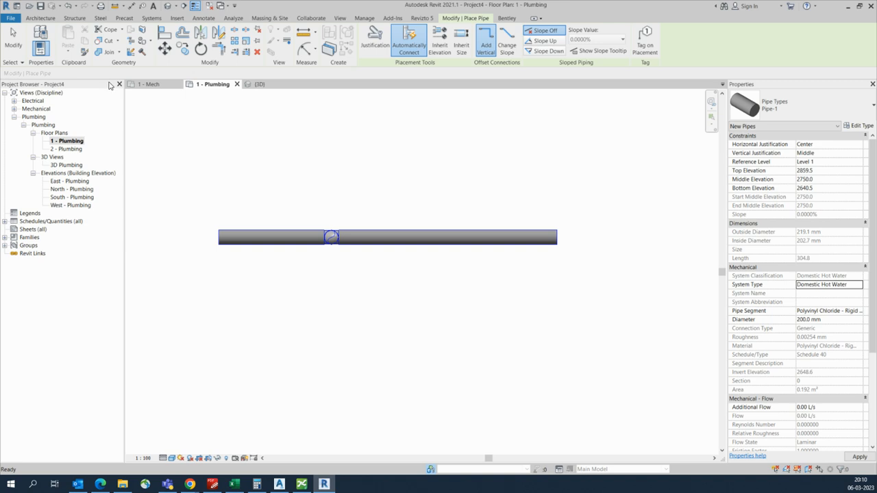
left_click(135, 73)
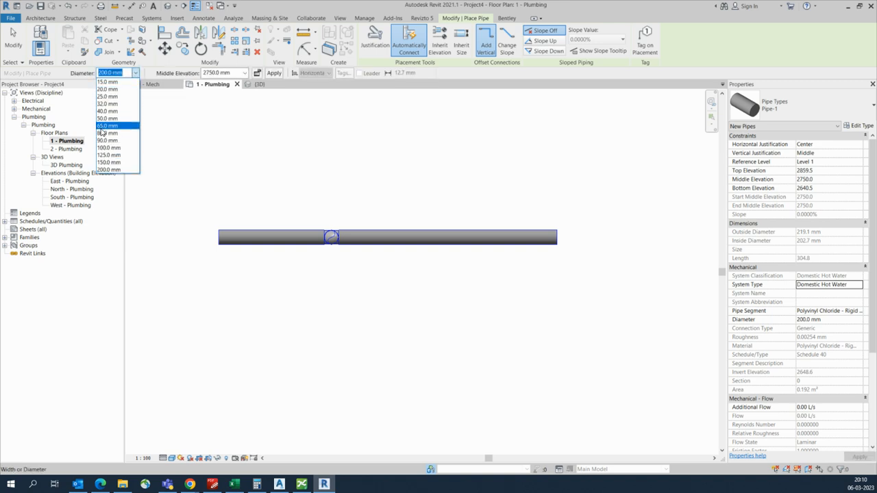
left_click(101, 140)
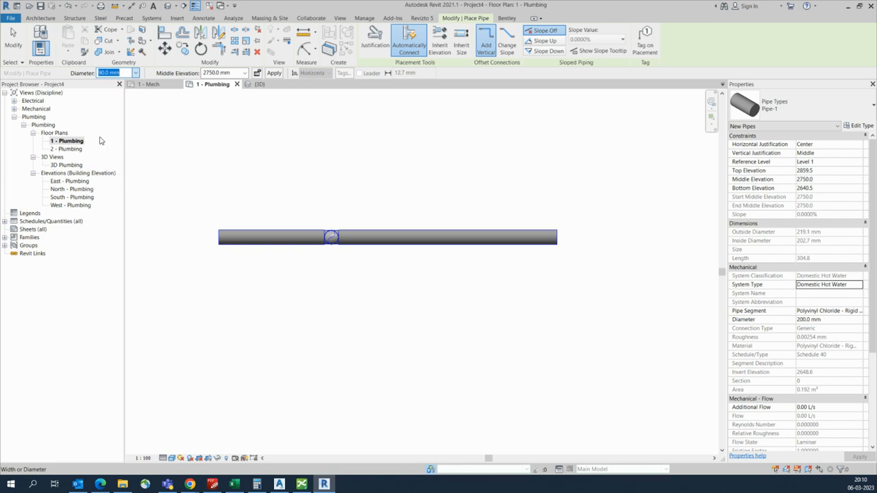
Step: Draw a hot water pipe run down across the cold water pipe, about 2900 mm left, 1800 mm down and 3900 mm right
left_click(416, 149)
left_click(414, 309)
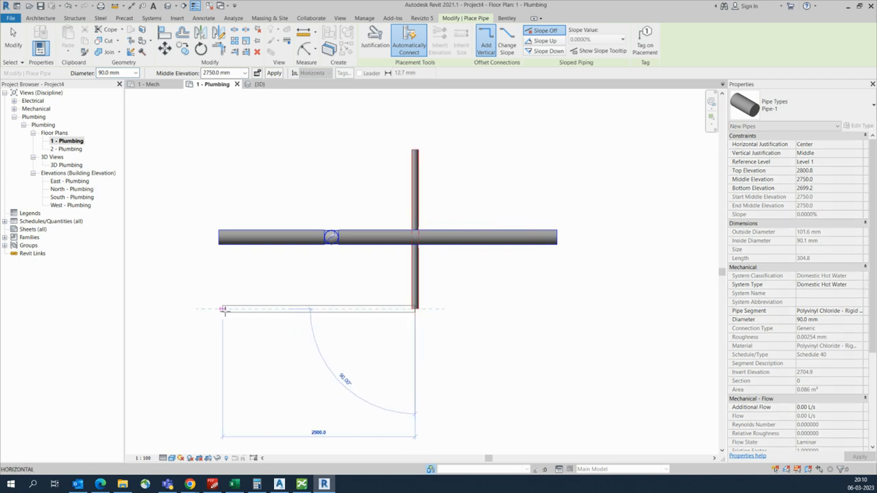
left_click(223, 335)
middle_click_drag(223, 334, 238, 238)
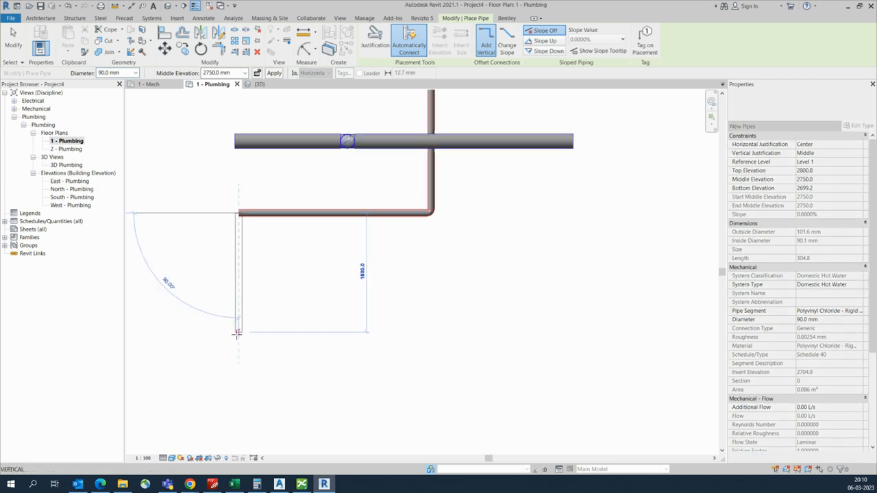
left_click(235, 332)
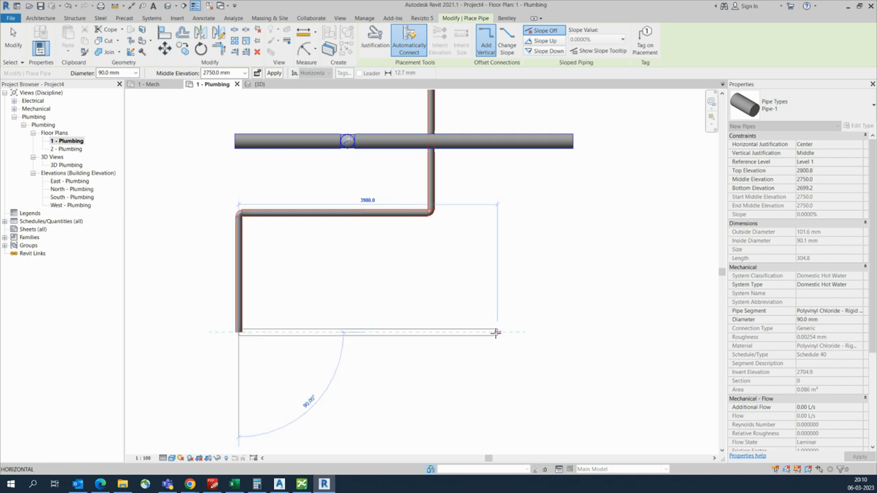
left_click(492, 220)
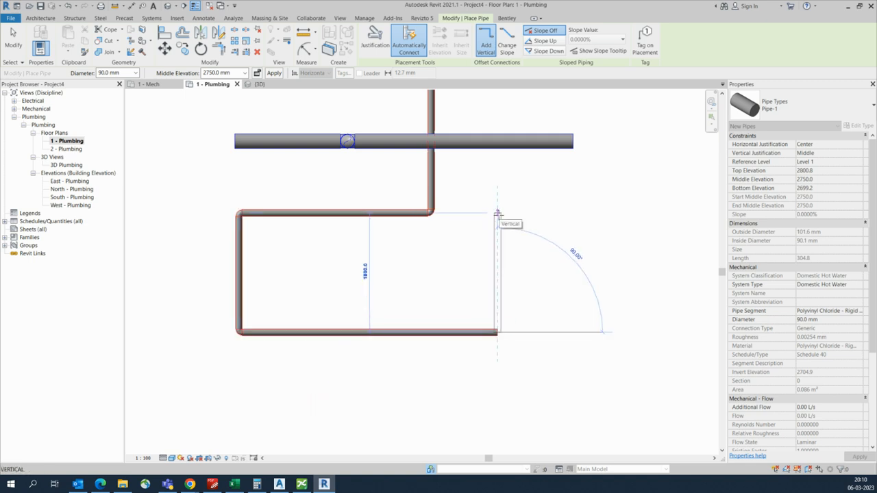
key("Escape")
key("Escape")
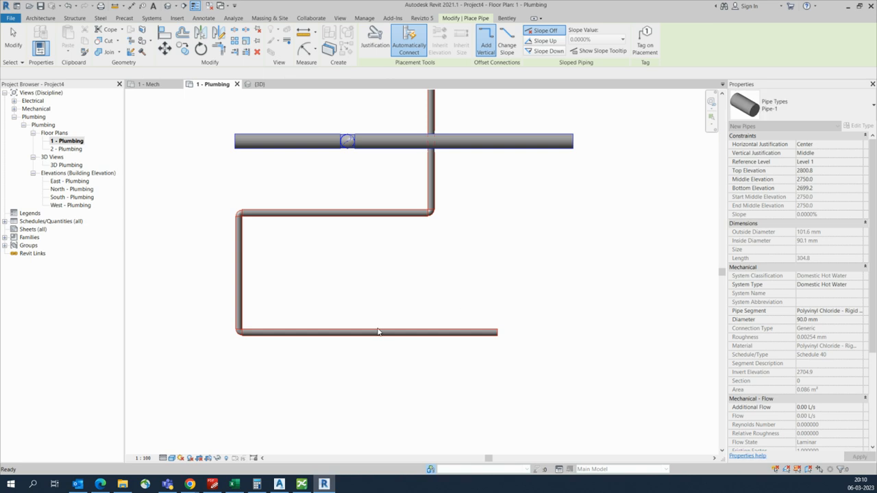
Step: Split the lowest horizontal hot water pipe at two points near its middle, keeping the inner segment
left_click(380, 334)
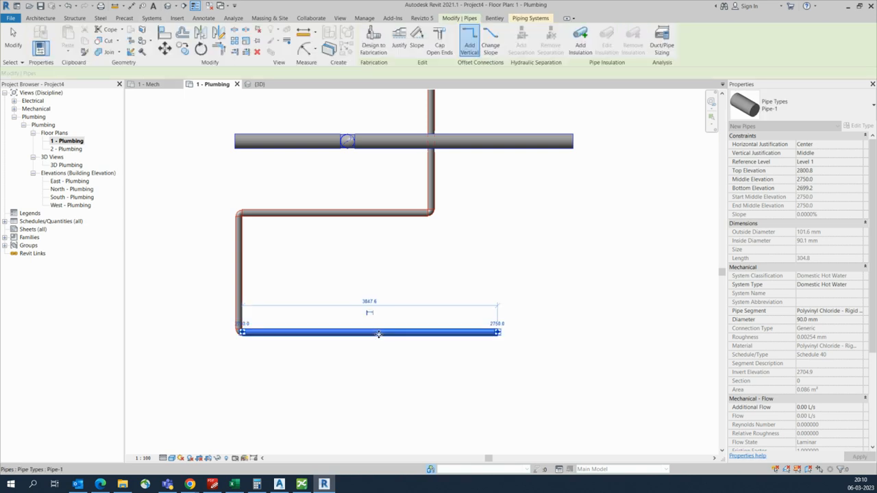
scroll(370, 333, "up", 1)
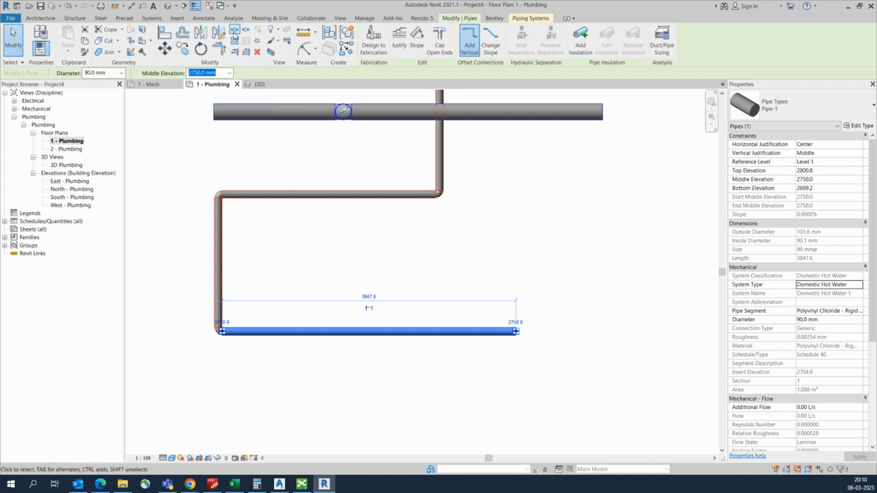
left_click(346, 326)
key("s")
key("d")
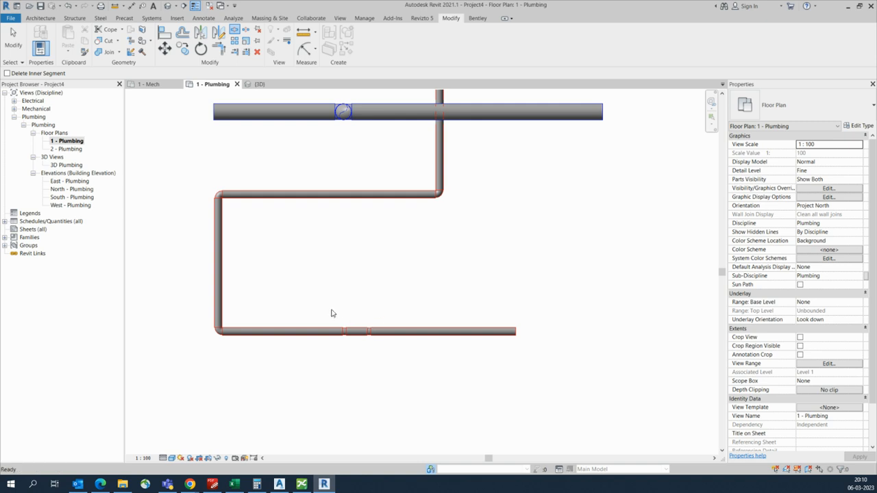
Step: Delete the short inner segment with its couplings from the lowest hot water pipe, and set the open-ended pipe's middle elevation to 2500 mm
left_click_drag(312, 306, 394, 356)
key("Delete")
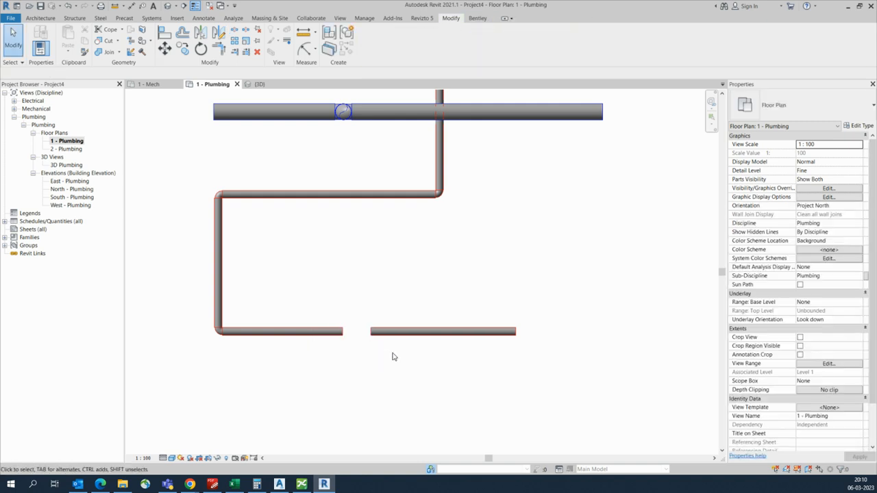
left_click(421, 339)
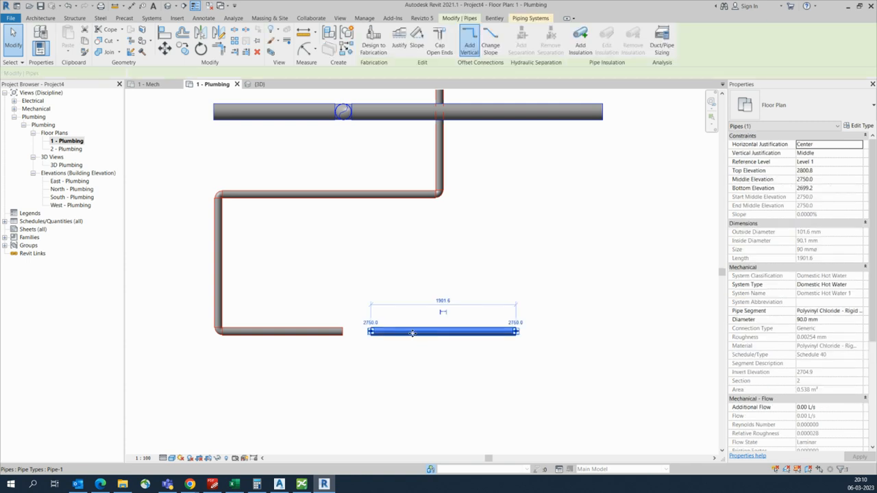
left_click(230, 74)
left_click(200, 87)
key("Escape")
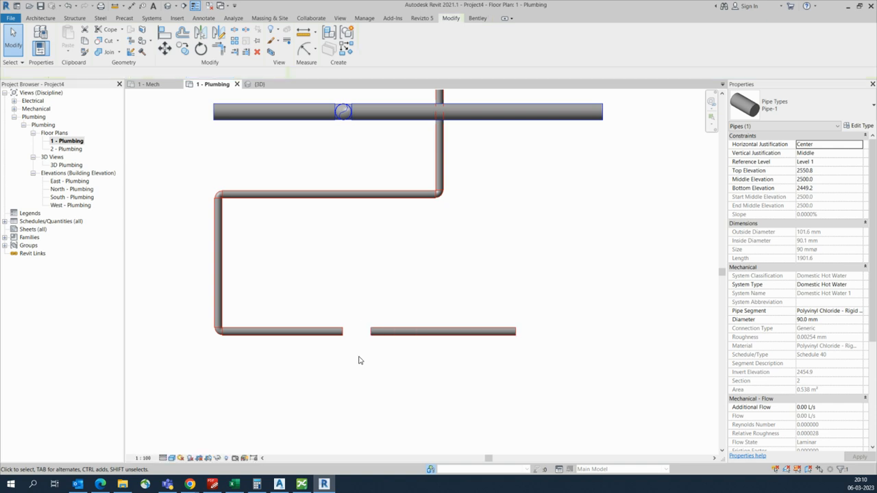
Step: Try to join the two separated hot water pipes with Trim/Extend to Corner
key("t")
key("r")
left_click(379, 336)
left_click(330, 334)
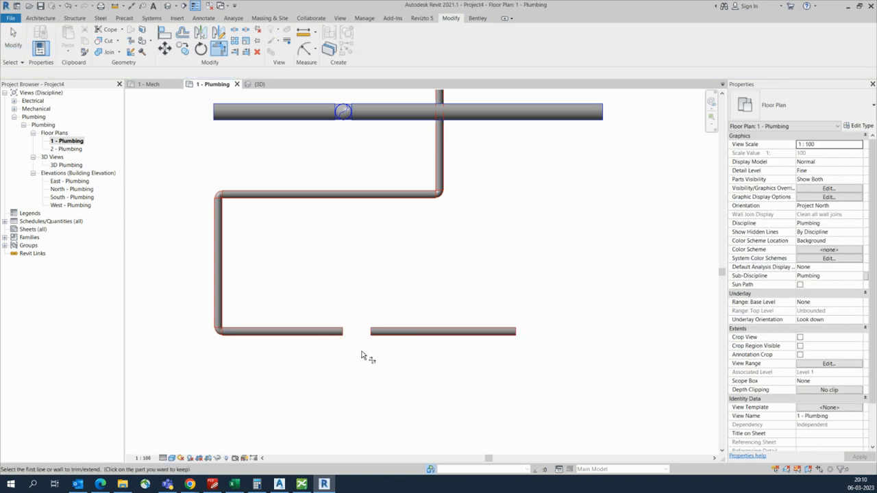
key("Escape")
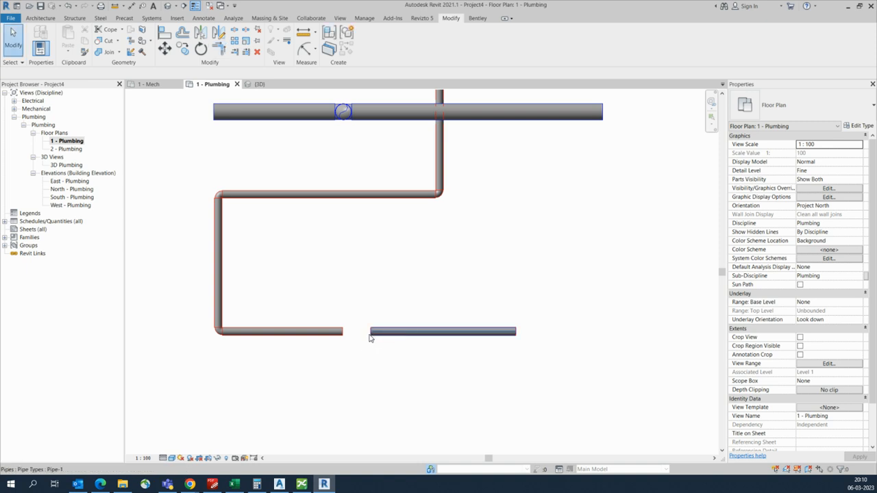
Step: Extend the lowered hot water pipe's inner end to the end of the higher pipe so the two connect
left_click(376, 336)
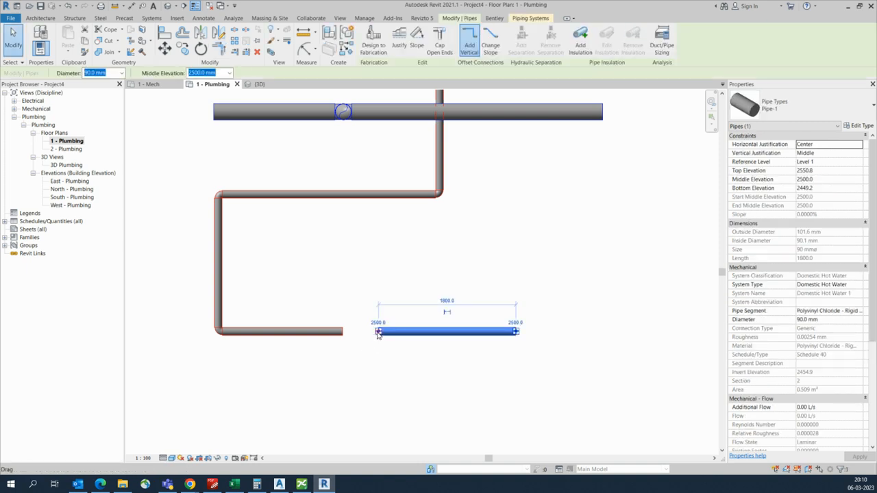
left_click_drag(361, 331, 343, 331)
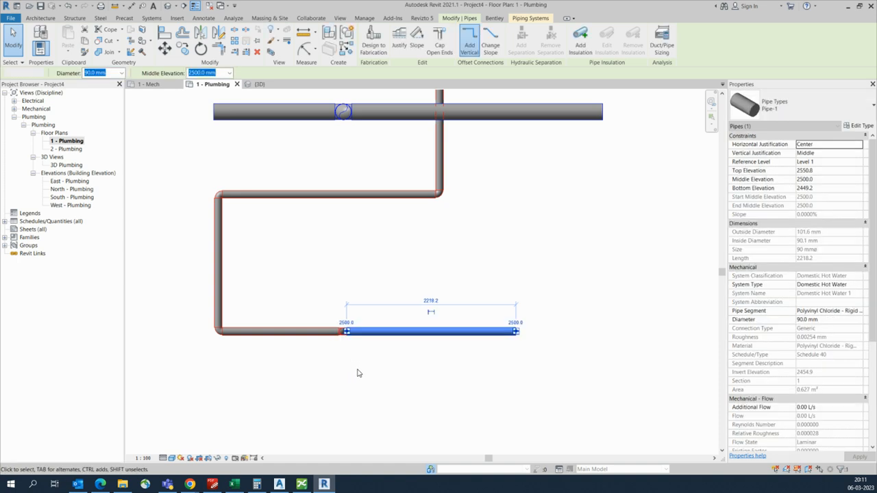
left_click(358, 372)
Step: Show the lowest hot water run alone in 3D with Selection Box and inspect its vertical offset
left_click_drag(175, 287, 574, 389)
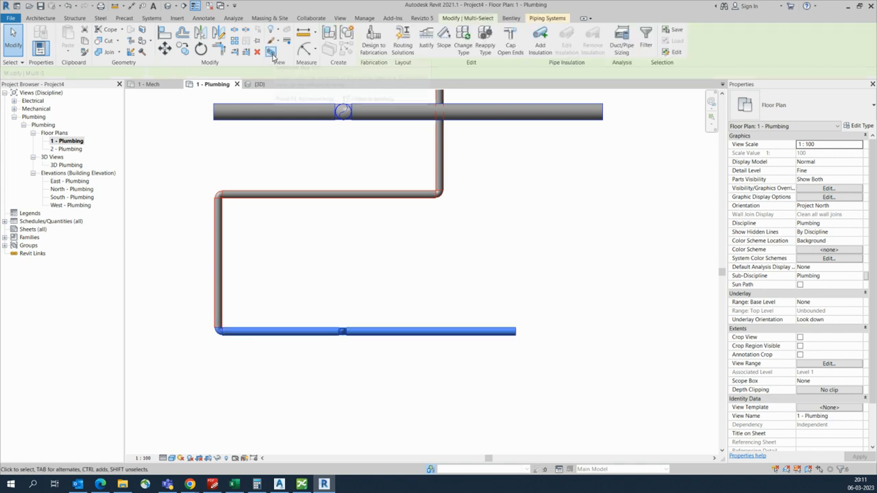
key("ctrl+Tab")
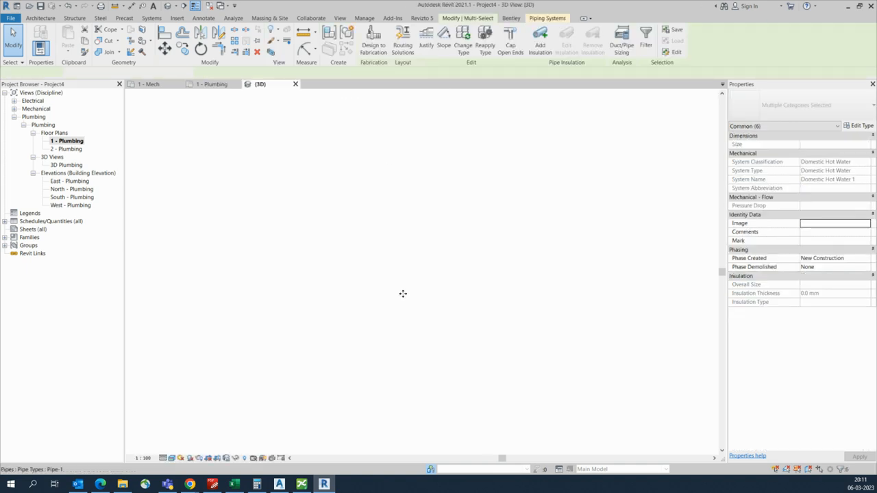
middle_click_drag(477, 353, 308, 354, "shift")
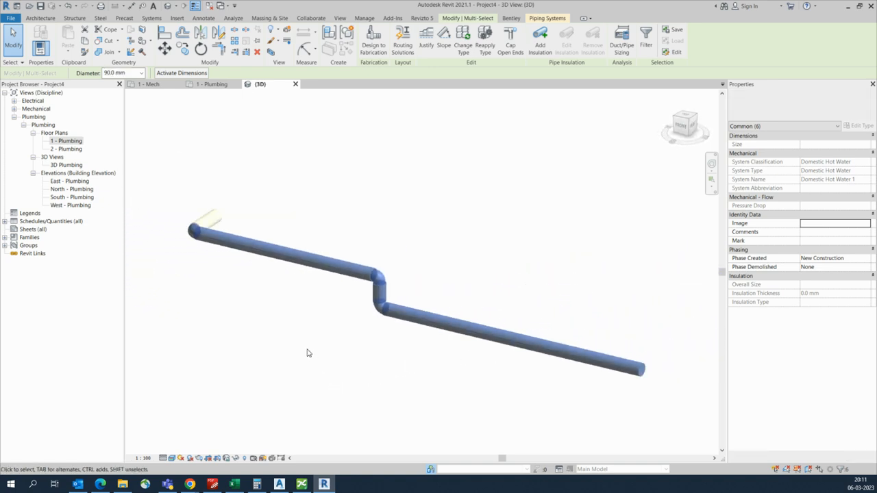
left_click(419, 385)
middle_click_drag(384, 377, 441, 393, "shift")
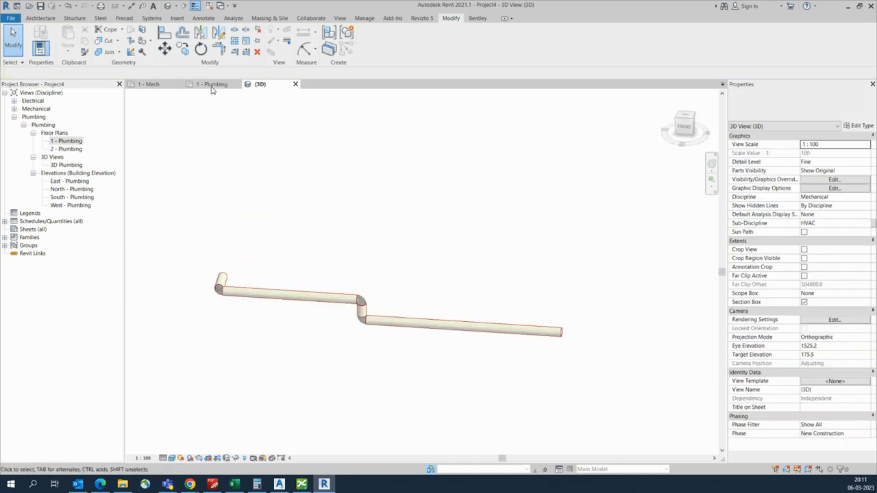
Step: Return to the 1 - Plumbing plan and start a new pipe with the system type Fire Protection Dry
left_click(209, 84)
middle_click_drag(397, 313, 399, 326)
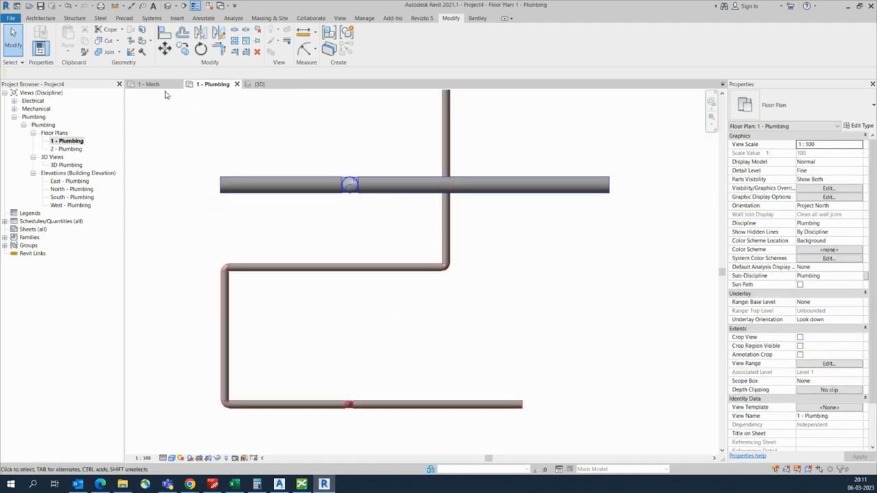
left_click(150, 18)
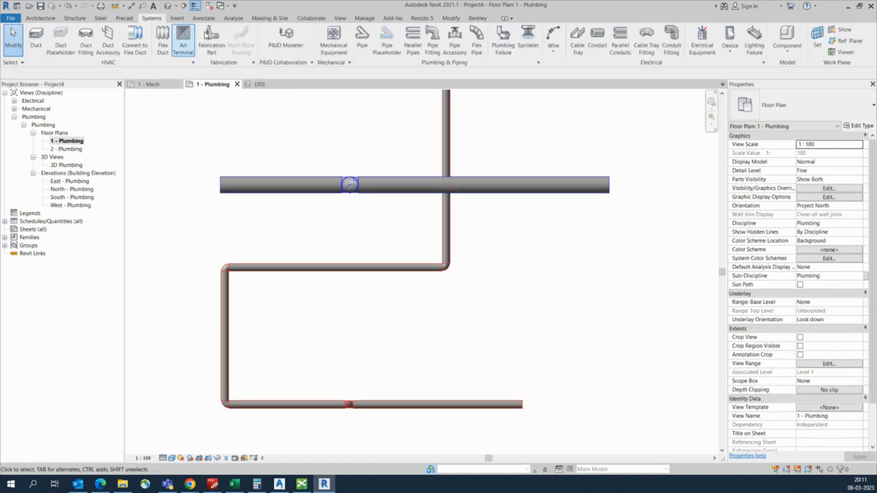
left_click(363, 39)
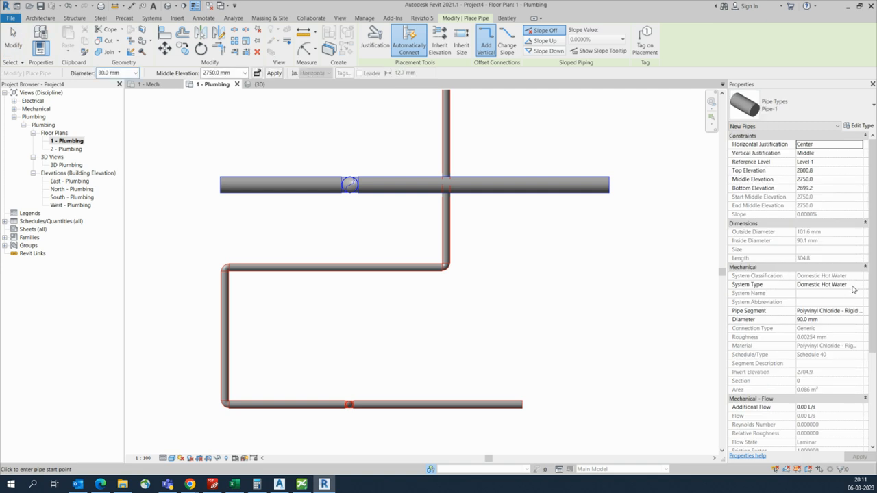
left_click(853, 288)
left_click(858, 285)
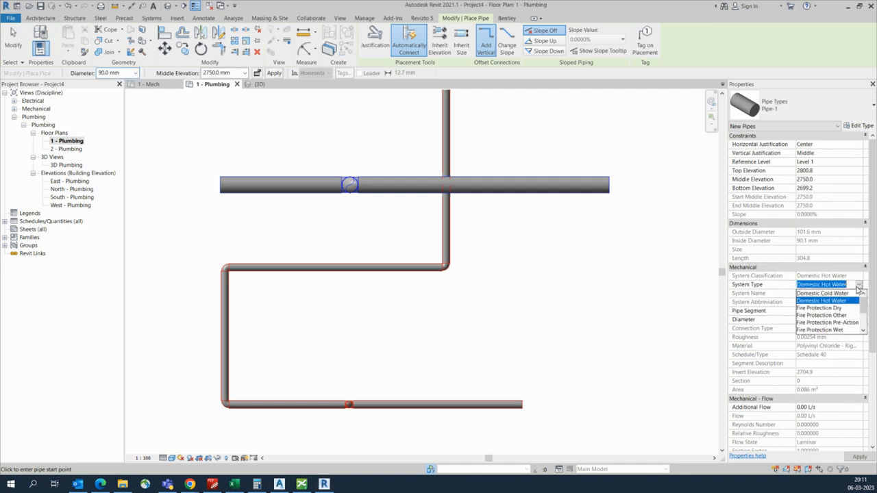
left_click(823, 310)
Step: Draw a fire protection pipe run across the vertical hot water pipe, about 4150 mm to the right, then down and back left
left_click(226, 234)
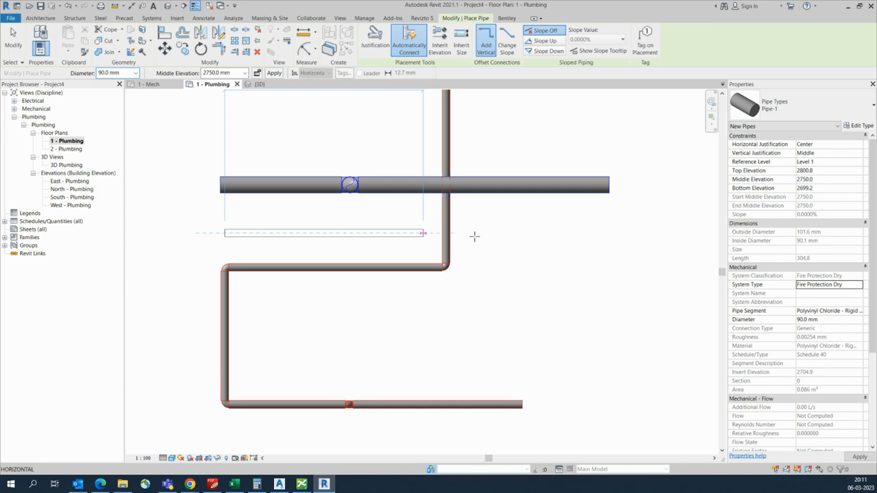
left_click(545, 234)
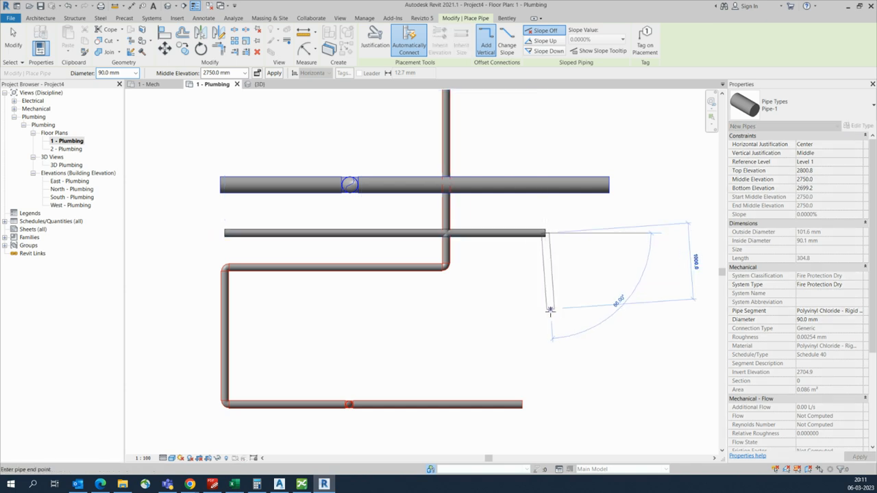
left_click(370, 314)
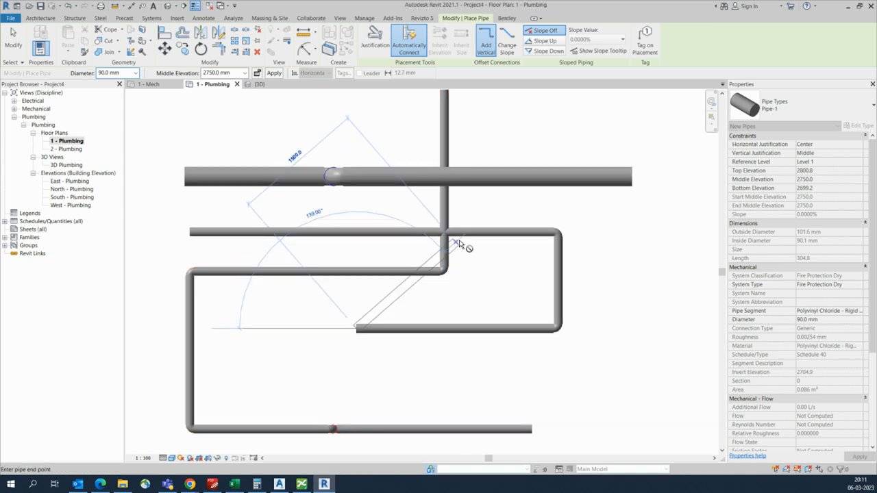
key("Escape")
key("Escape")
Step: Crop the 3D view to the upper pipe runs with Selection Box and examine where the fire protection and hot water pipes cross
left_click_drag(158, 138, 603, 346)
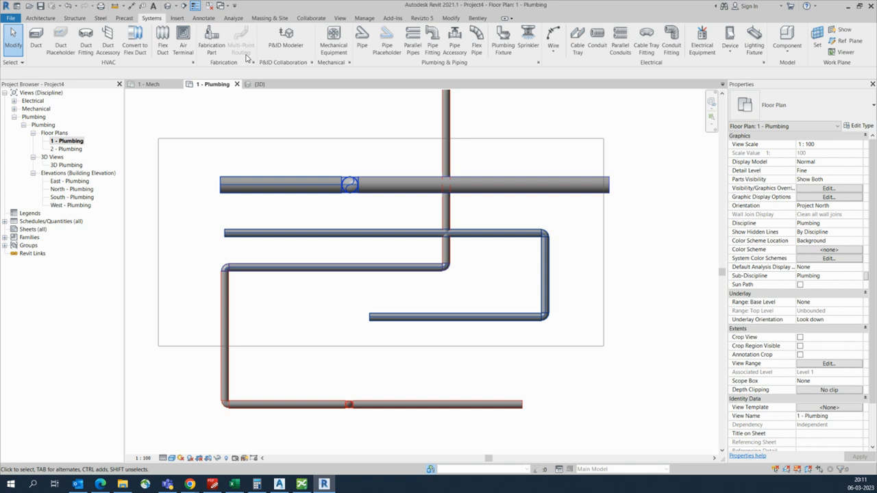
left_click(273, 53)
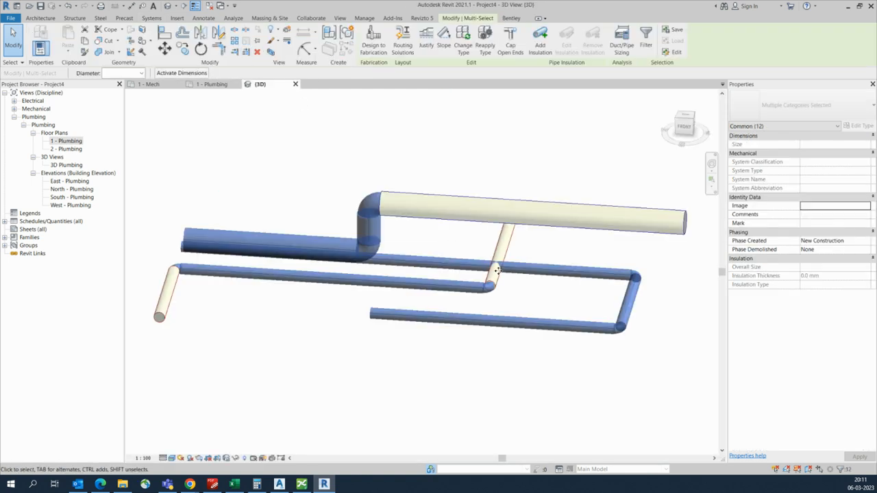
middle_click_drag(519, 292, 566, 327, "shift")
key("Escape")
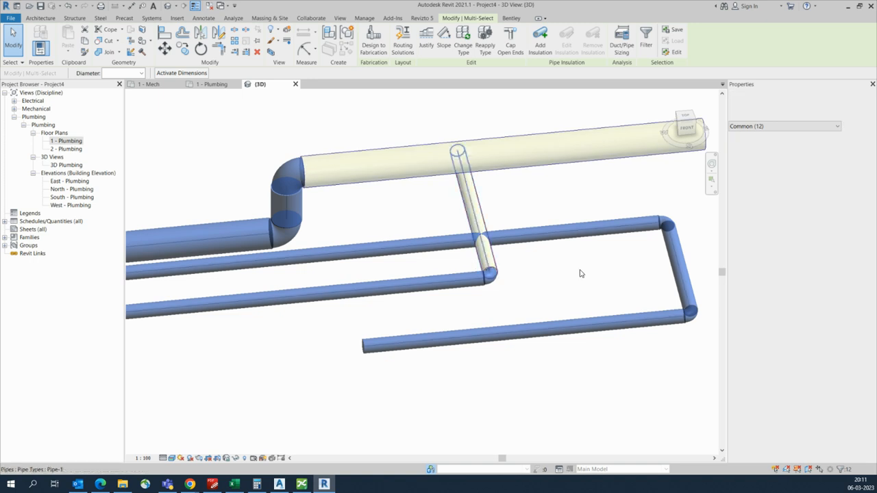
Step: Split the upper fire protection pipe on both sides of the crossing hot water pipe and delete the two couplings
left_click(433, 256)
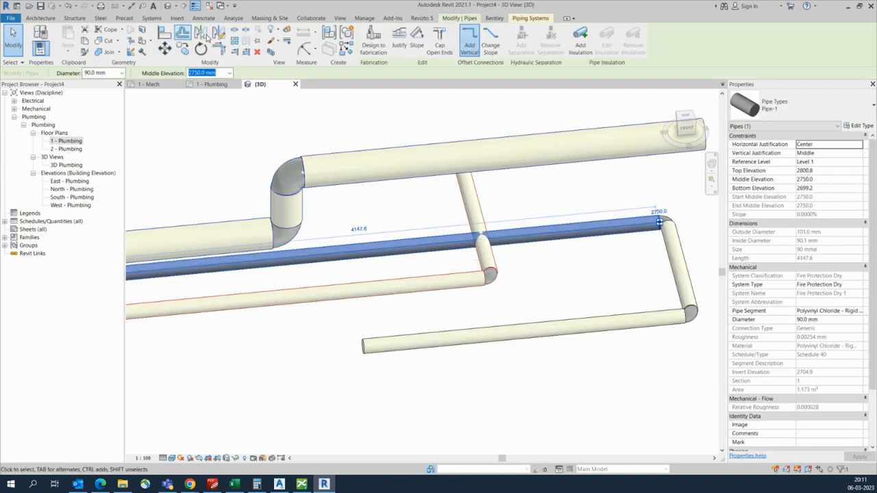
left_click(235, 31)
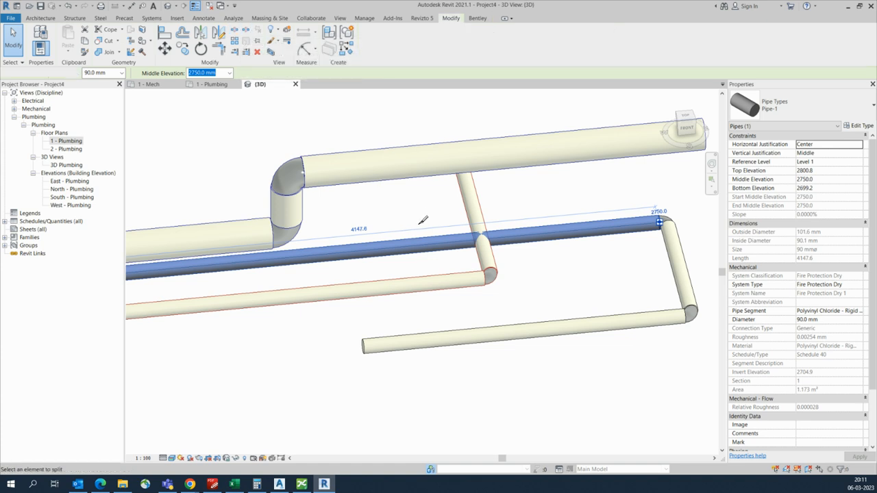
left_click(540, 229)
scroll(552, 250, "up", 2)
key("Escape")
left_click_drag(366, 196, 441, 267)
key("Delete")
left_click_drag(524, 198, 547, 265)
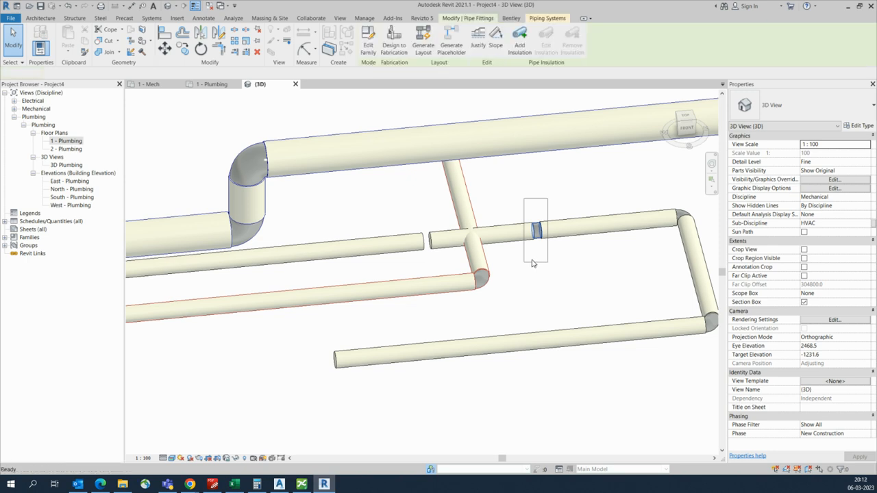
key("Delete")
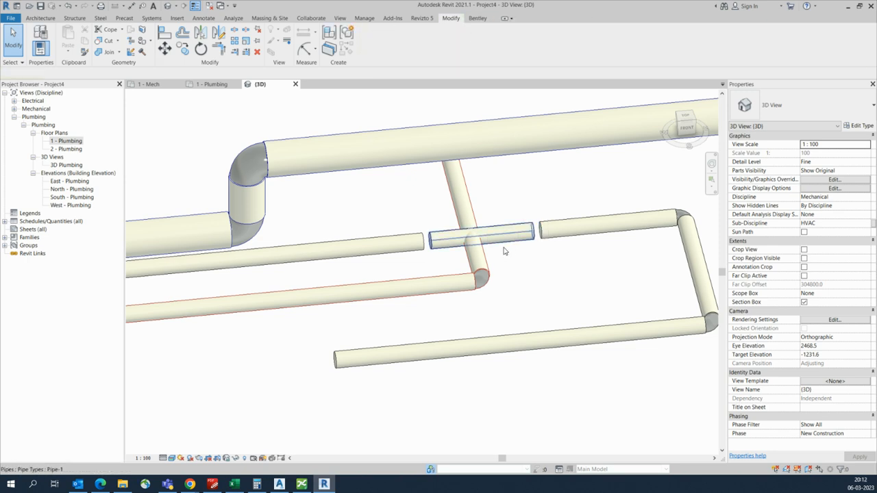
Step: Raise the short fire protection segment at the crossing to a middle elevation of 3100 mm
left_click(479, 239)
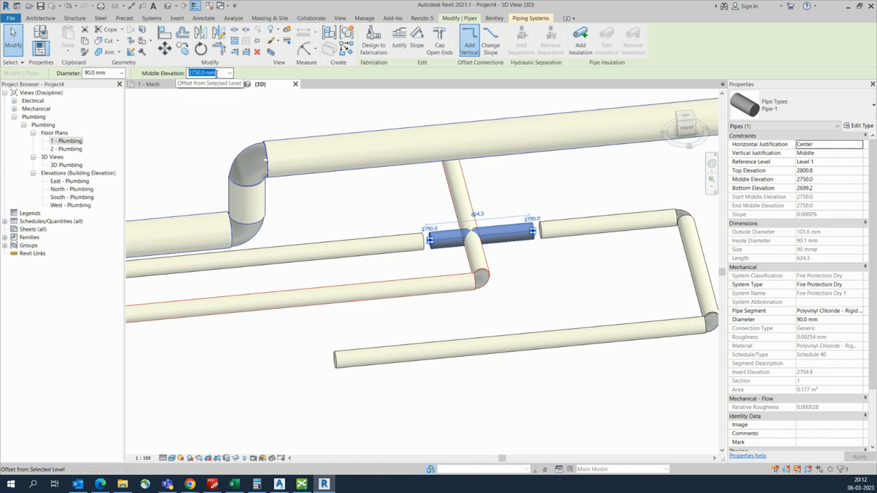
left_click(209, 73)
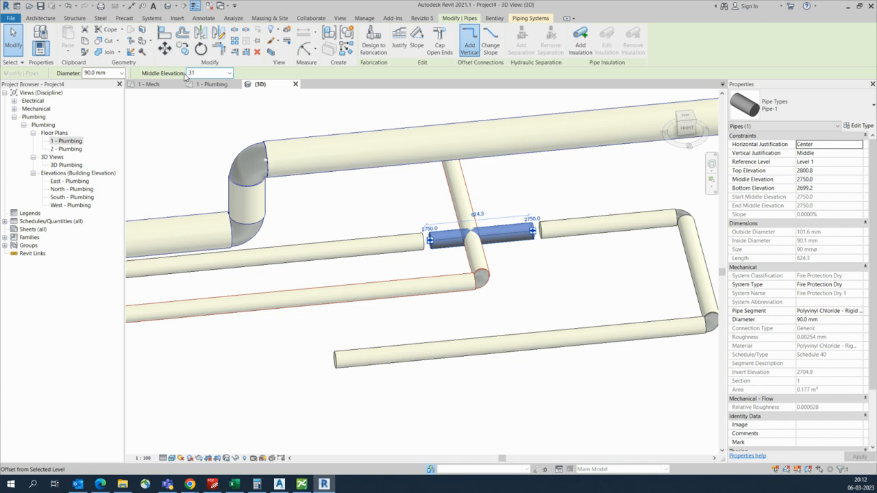
type("3100")
key("Return")
left_click(520, 272)
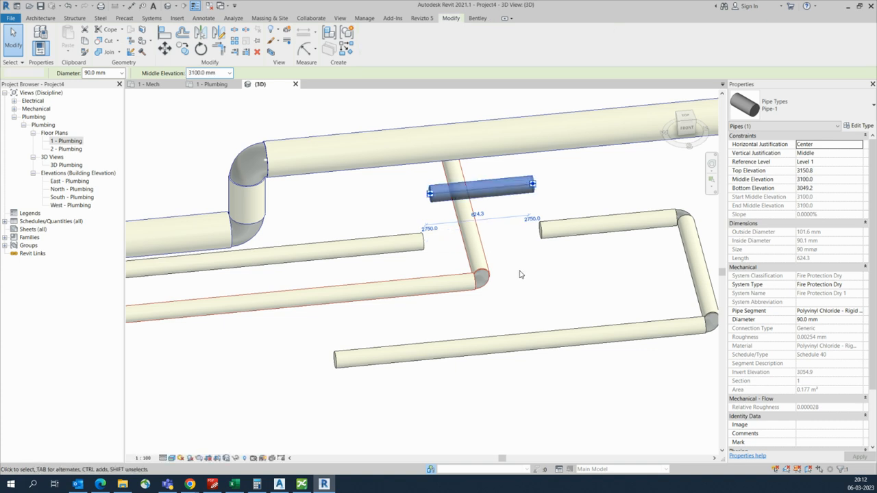
middle_click_drag(521, 272, 517, 245, "shift")
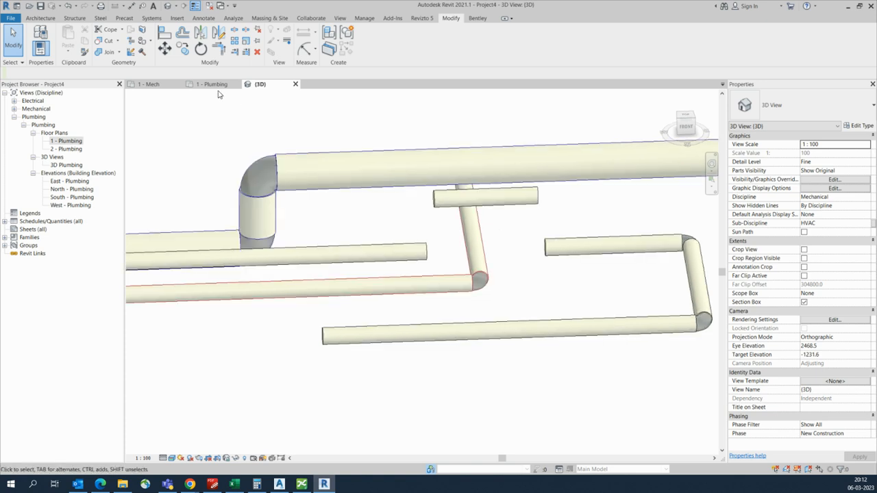
Step: In the 1 - Plumbing plan, extend both neighbouring fire protection pipes to the raised segment's ends so they connect through elbows
left_click(151, 85)
scroll(446, 255, "up", 5)
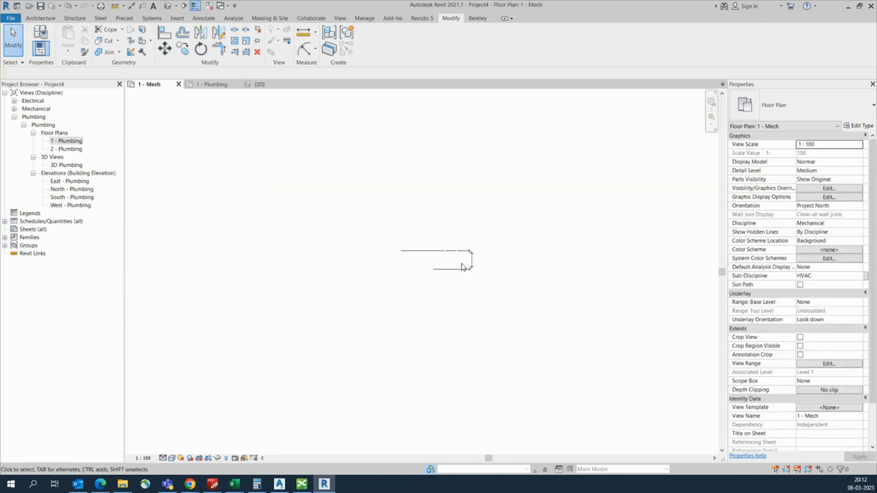
left_click(213, 84)
scroll(418, 245, "up", 4)
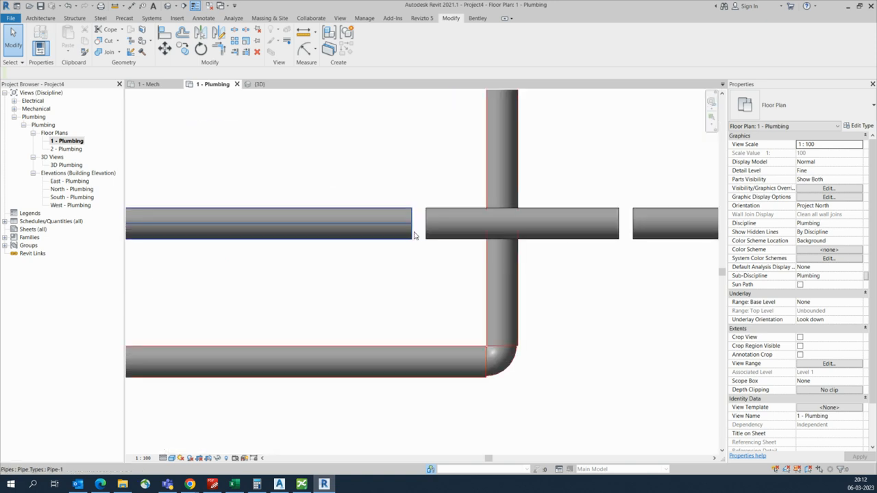
scroll(413, 230, "up", 1)
left_click(413, 229)
left_click_drag(412, 222, 427, 222)
scroll(324, 238, "down", 1)
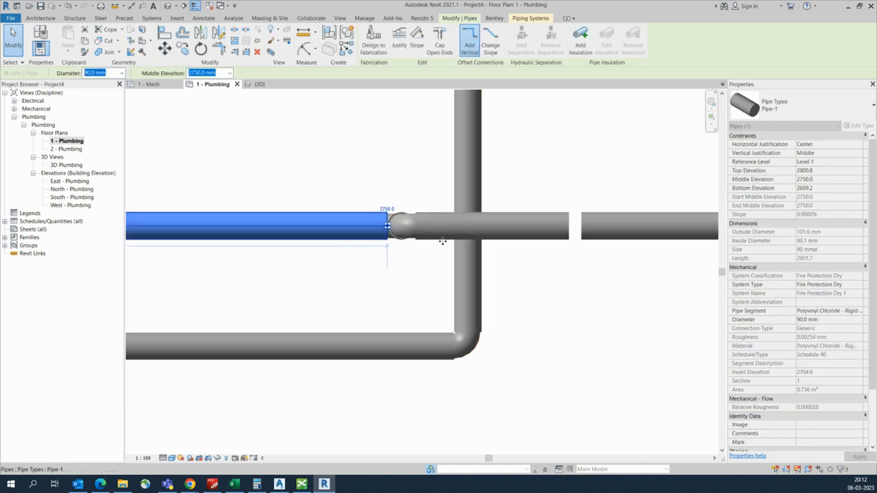
left_click(593, 234)
left_click_drag(582, 226, 569, 226)
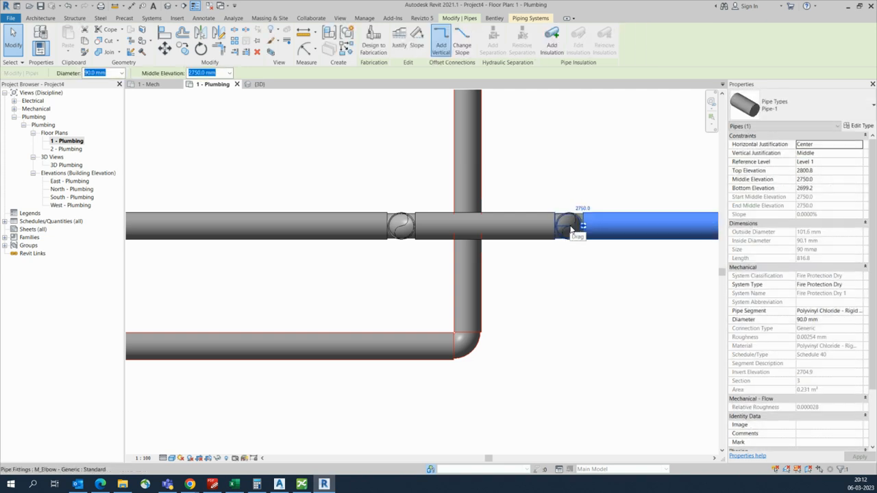
key("w")
key("a")
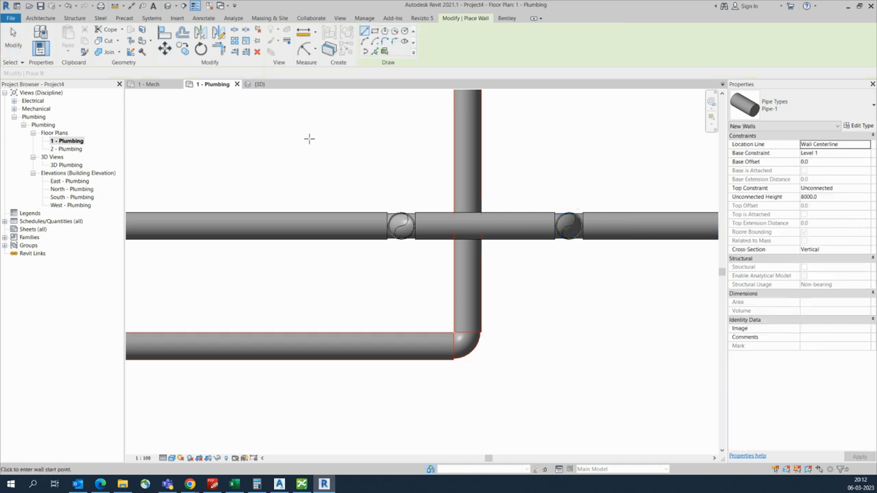
left_click(309, 139)
key("Escape")
key("Escape")
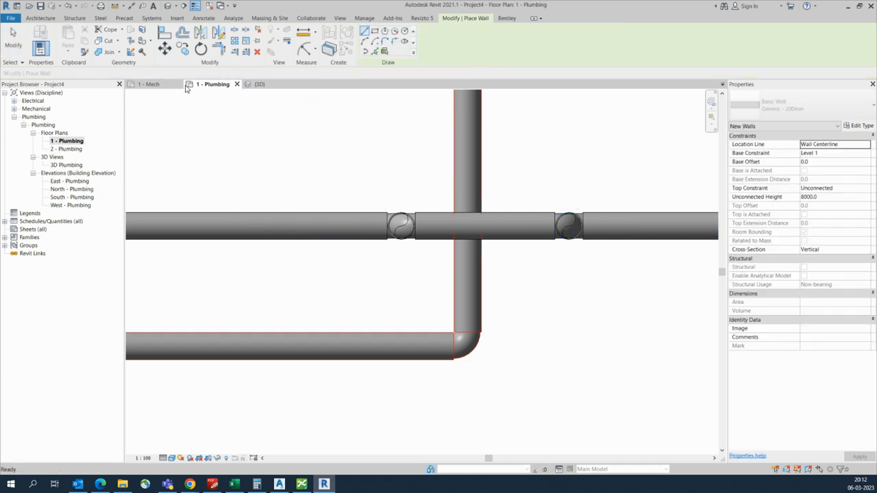
Step: Close the 1 - Mech plan view and tile the 1 - Plumbing plan and the 3D view side by side
left_click(179, 84)
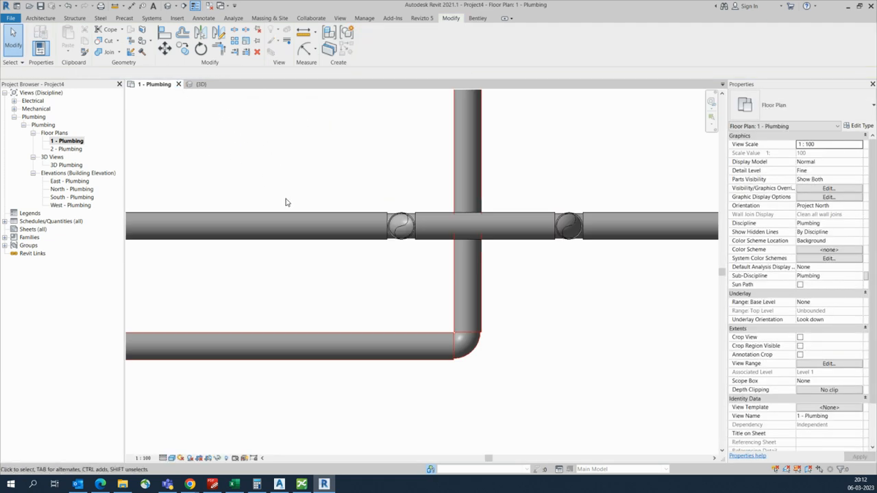
key("t")
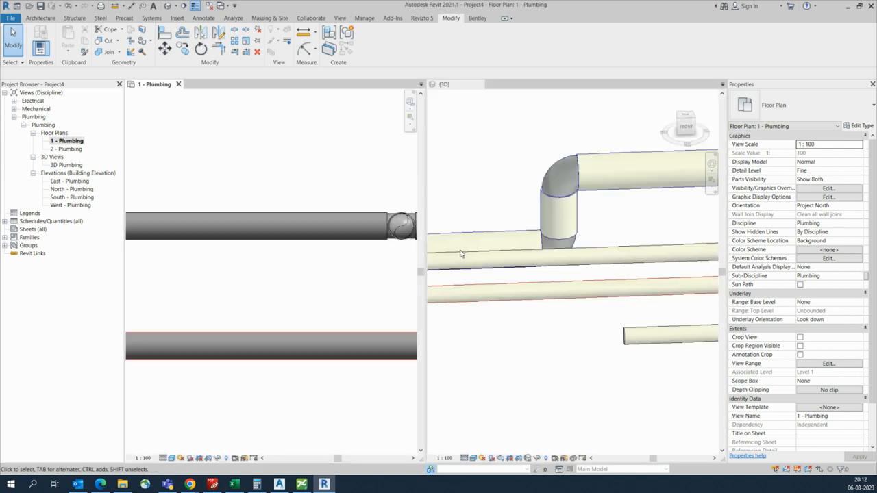
Step: Examine the raised fire protection segment and the neighbouring pipe runs at the crossings in both the plan and the 3D view
left_click(554, 323)
scroll(530, 316, "down", 5)
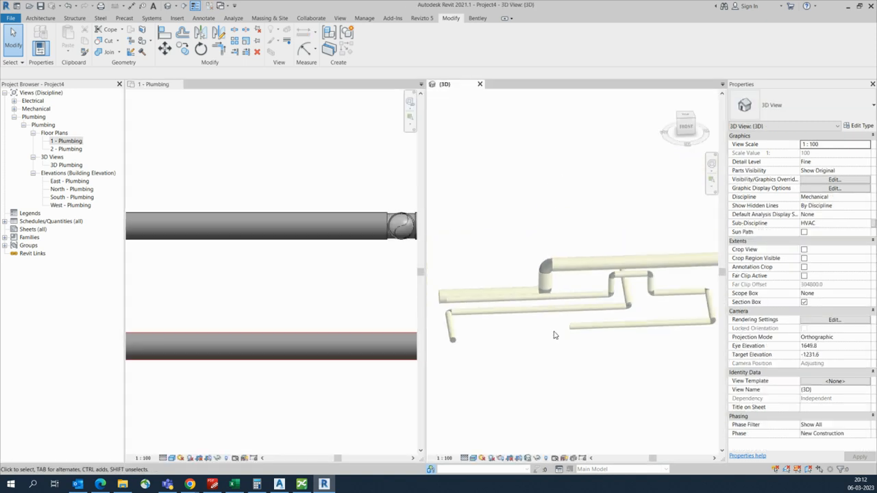
scroll(551, 330, "up", 2)
middle_click_drag(546, 333, 611, 331, "shift")
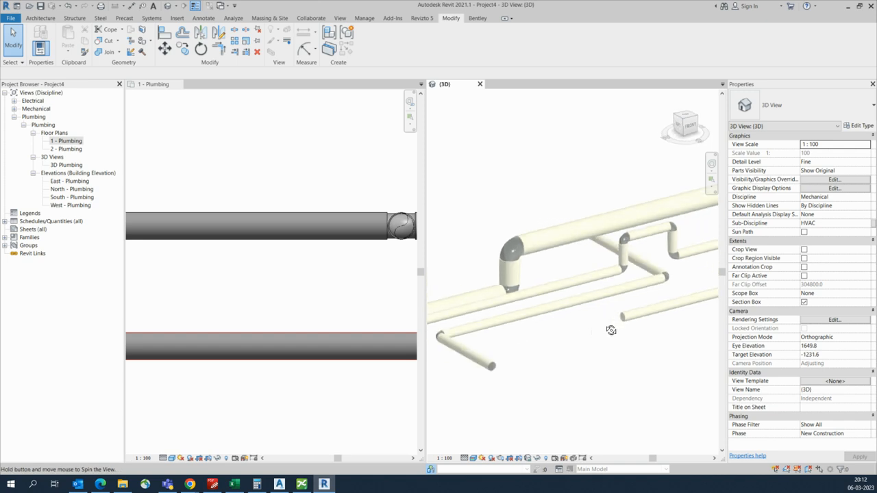
left_click(292, 268)
scroll(235, 279, "down", 3)
scroll(345, 274, "down", 3)
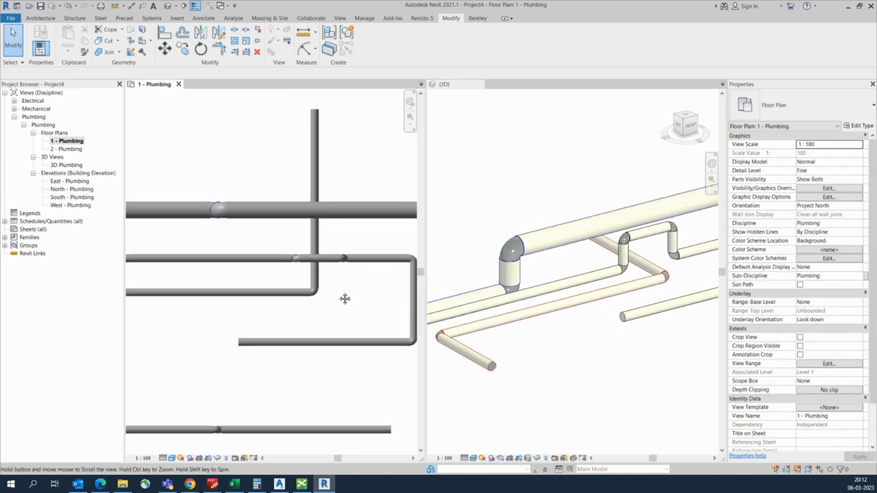
left_click(604, 353)
scroll(607, 352, "down", 1)
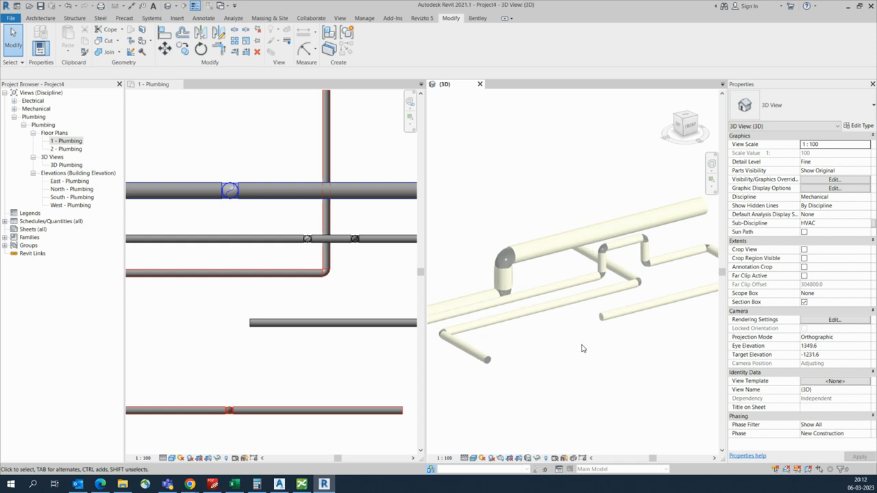
middle_click_drag(577, 348, 631, 351, "shift")
scroll(613, 316, "up", 3)
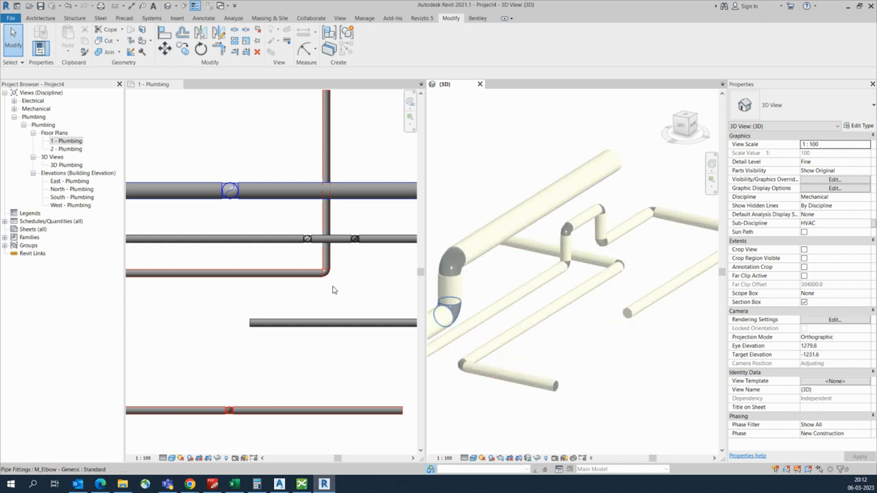
left_click(341, 294)
scroll(346, 292, "up", 3)
left_click(600, 351)
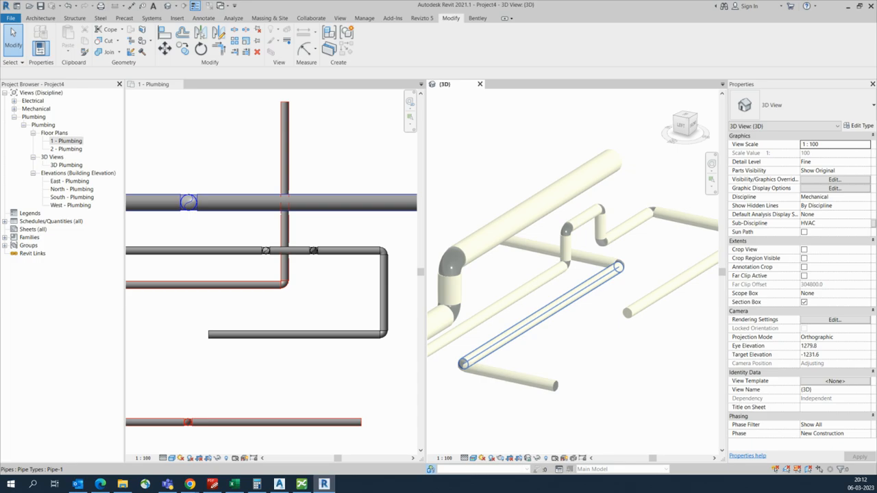